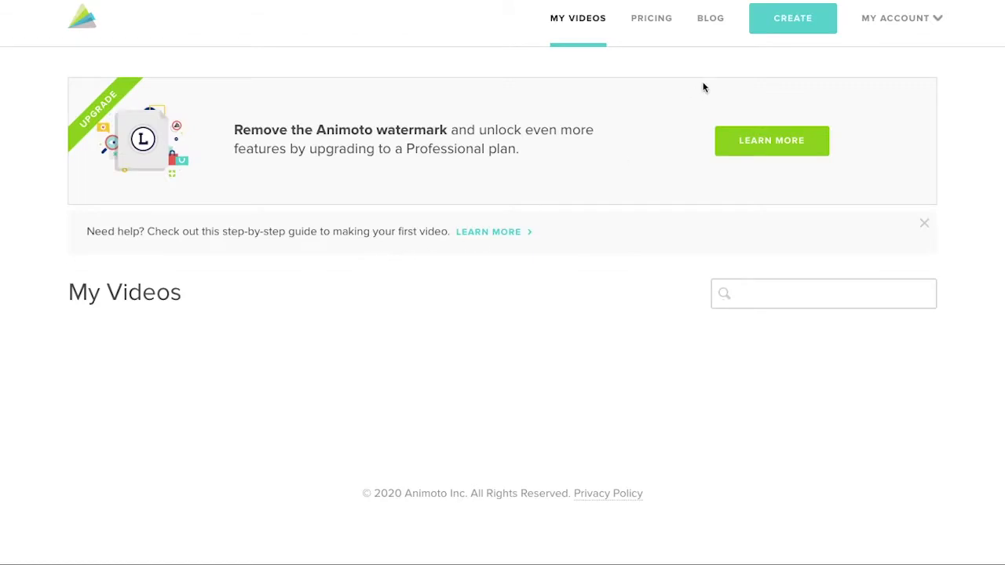
- Start a new video and bring up the About Us template category
{"action": "left_click", "coordinate": [793, 22]}
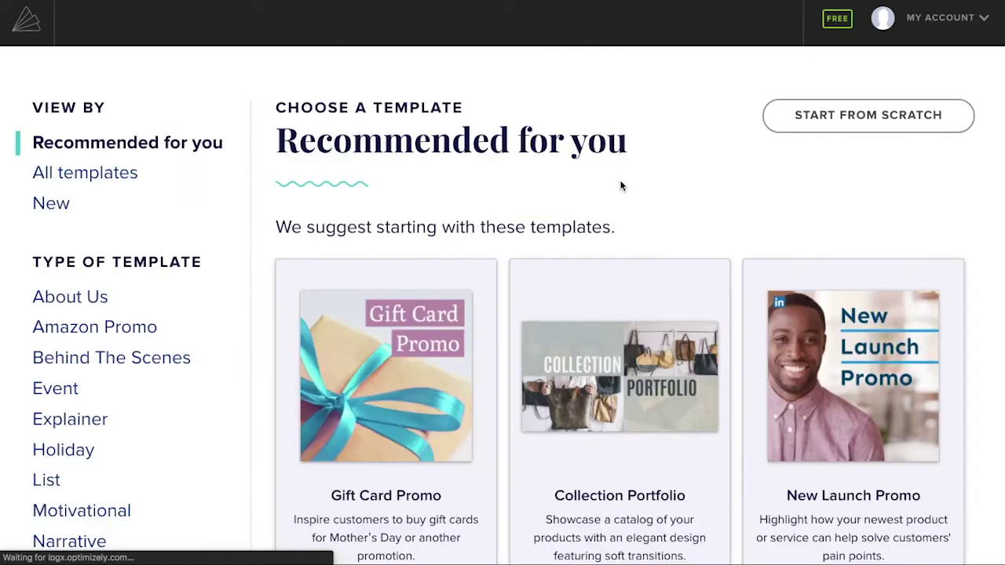
{"action": "scroll", "coordinate": [621, 185], "scroll_direction": "down", "scroll_amount": 1}
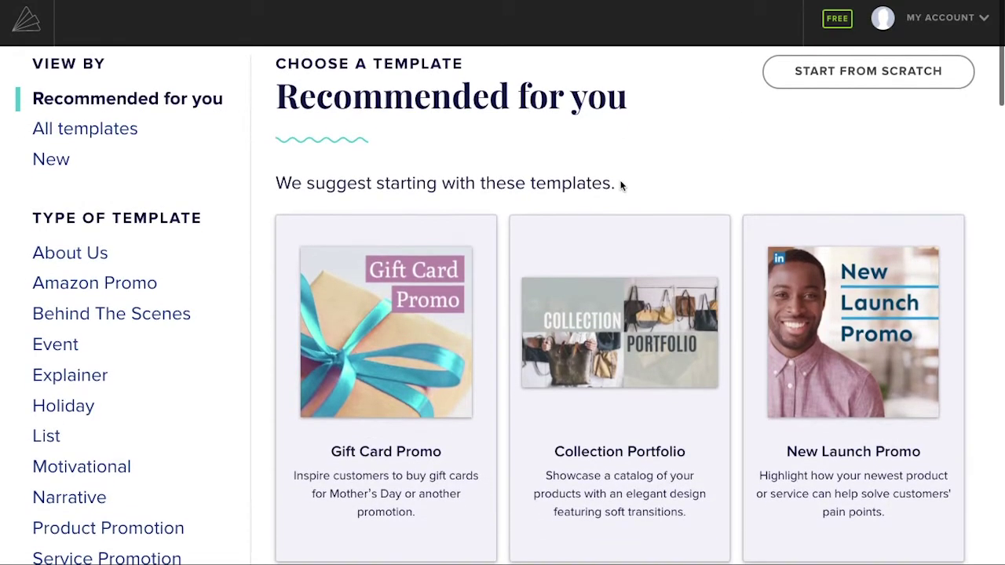
{"action": "scroll", "coordinate": [620, 186], "scroll_direction": "down", "scroll_amount": 1}
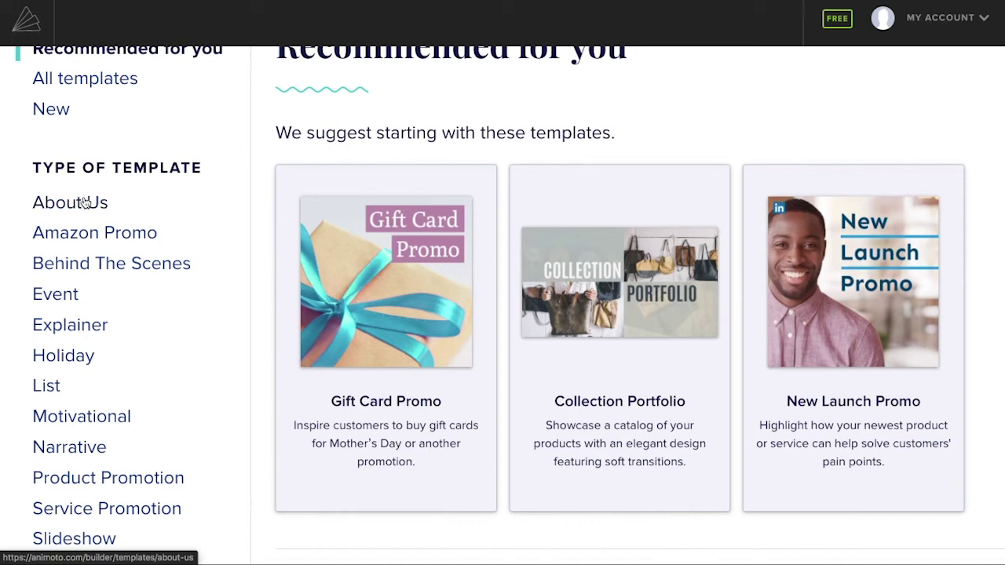
{"action": "left_click", "coordinate": [84, 202]}
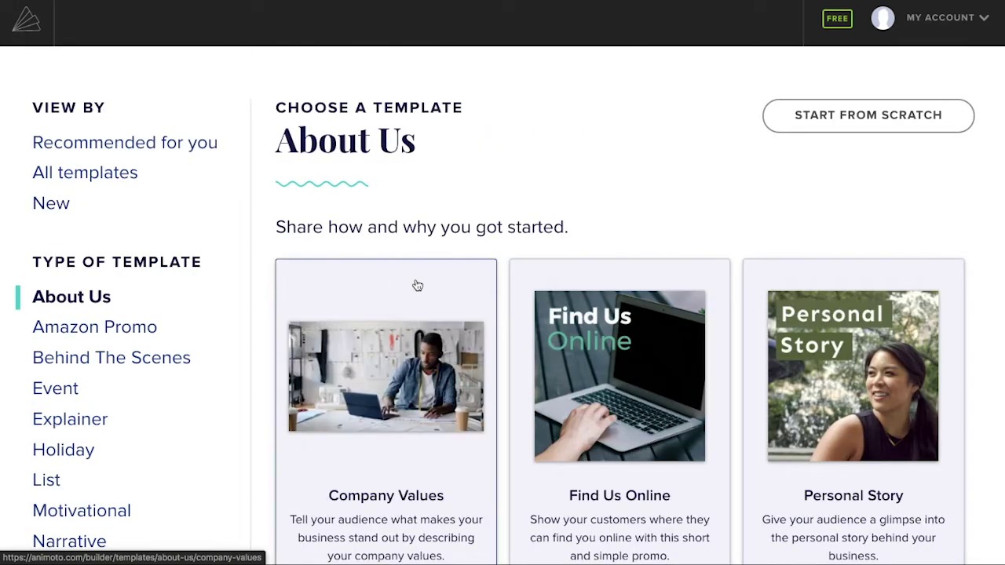
- Choose the Find Us Online template and upload the Click2View logo and three c2v photos
{"action": "left_click", "coordinate": [611, 350]}
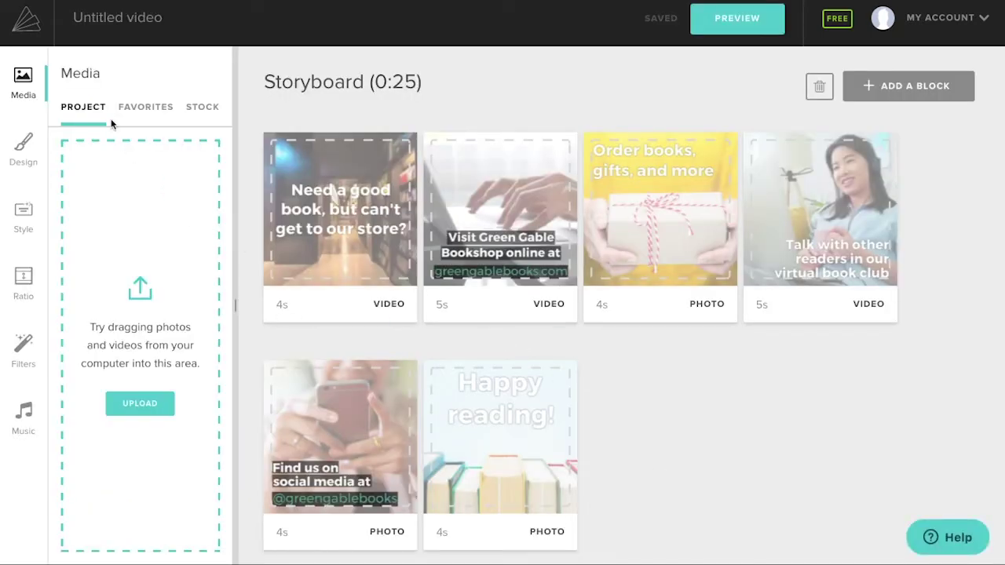
{"action": "left_click", "coordinate": [140, 405]}
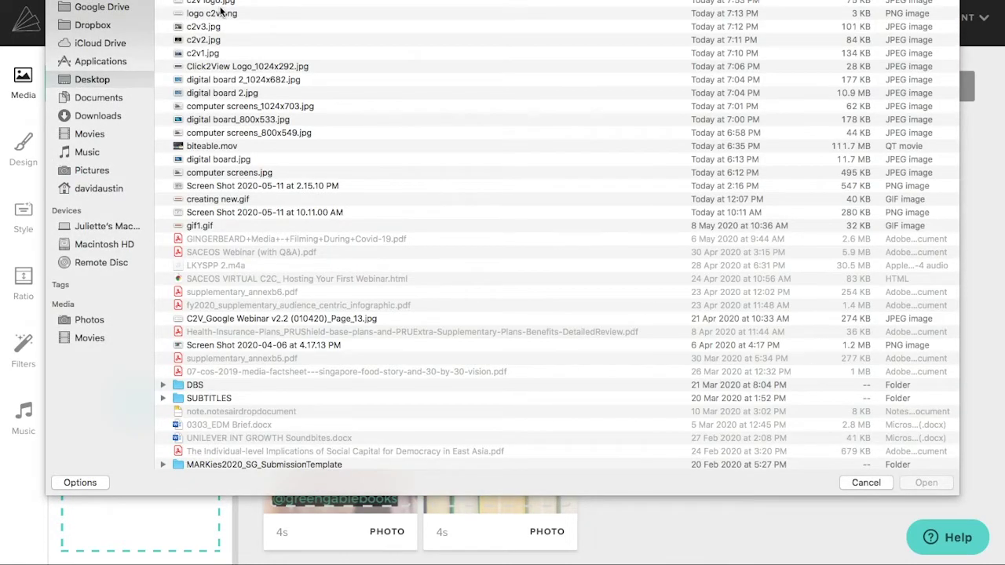
{"action": "left_click", "coordinate": [220, 53]}
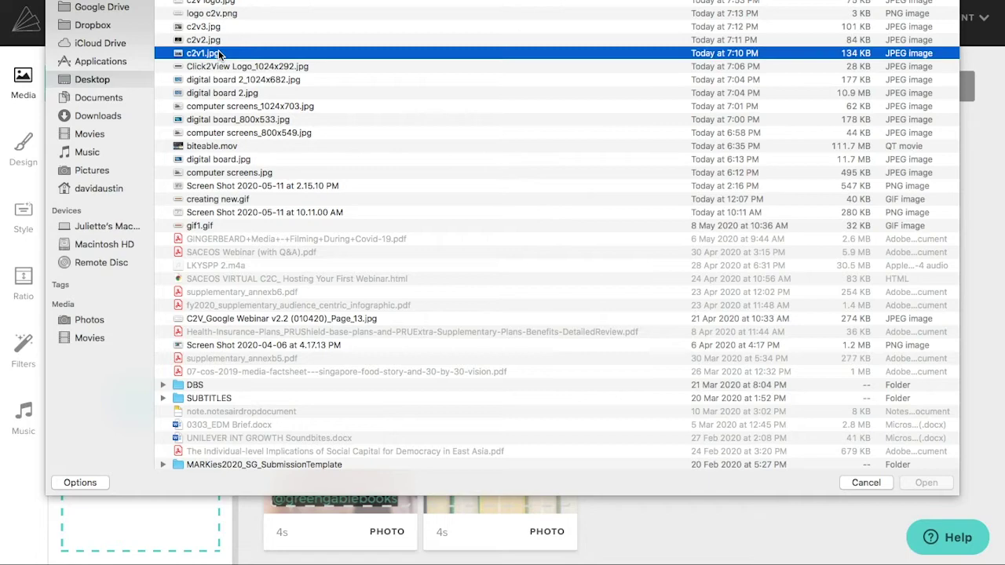
{"action": "key", "text": "Return"}
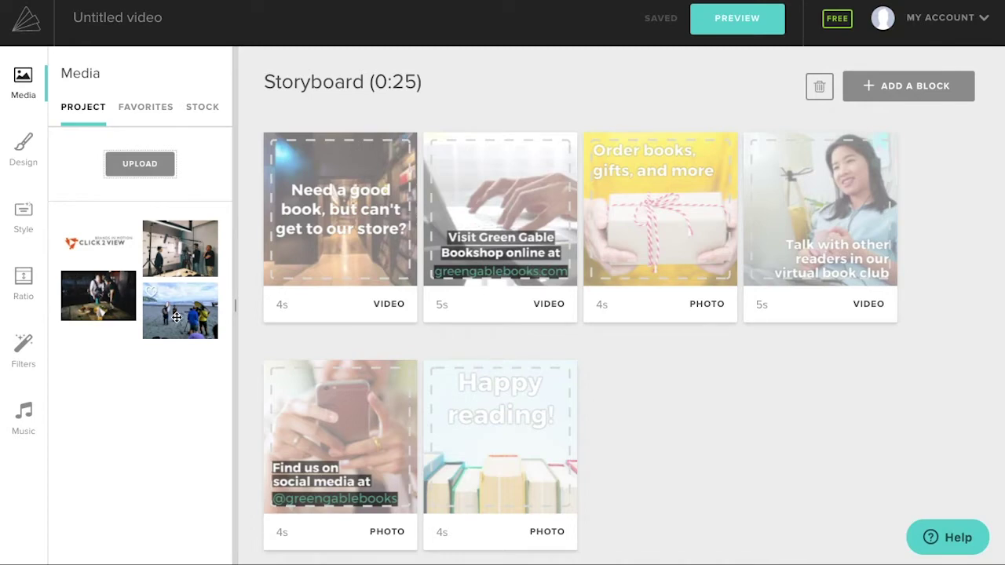
- Put the beach photo in block one captioned 'We create compelling content for brands'
{"action": "left_click_drag", "start_coordinate": [177, 318], "coordinate": [318, 236]}
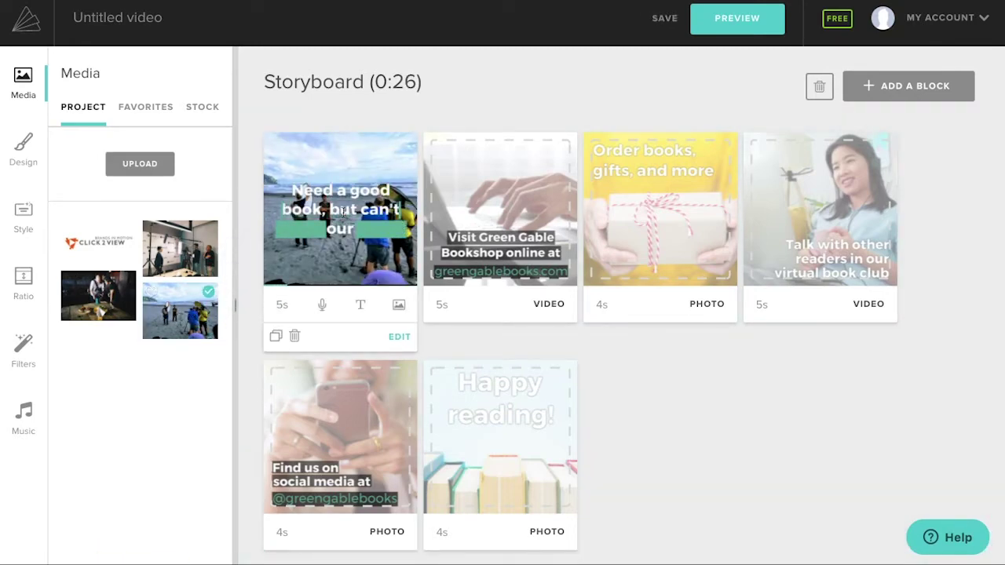
{"action": "left_click", "coordinate": [342, 212]}
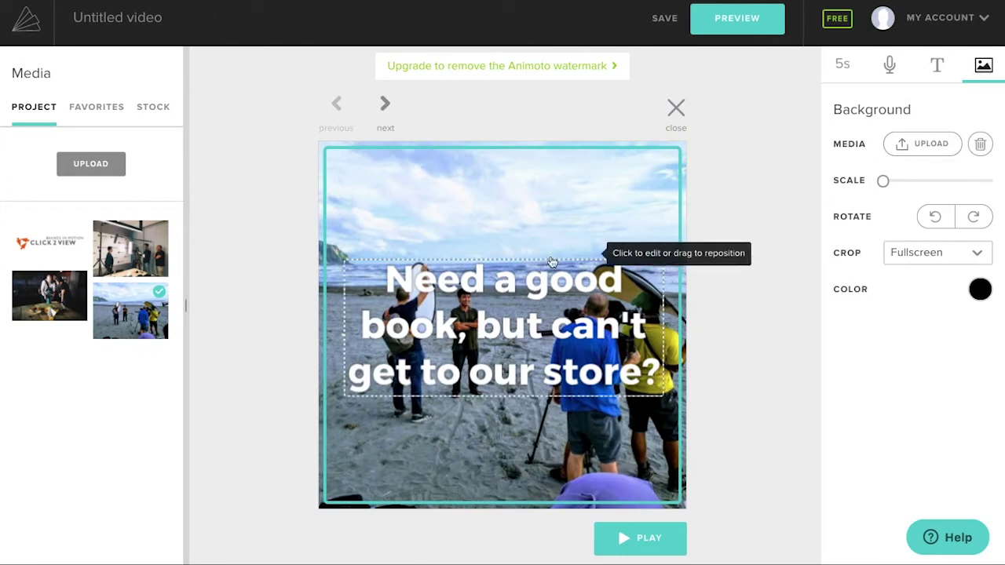
{"action": "left_click", "coordinate": [553, 299]}
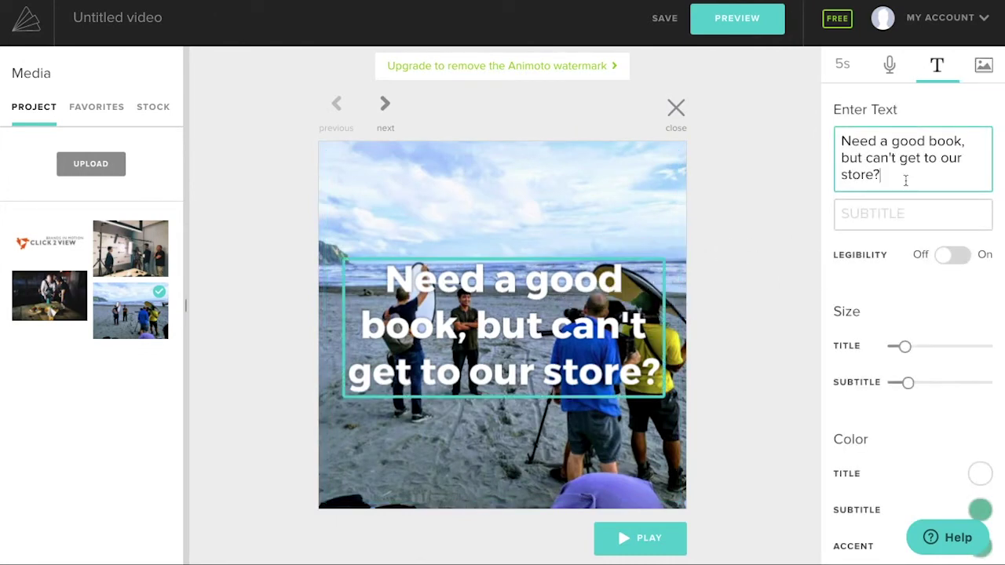
{"action": "left_click_drag", "start_coordinate": [877, 173], "coordinate": [846, 141]}
{"action": "type", "text": "W"}
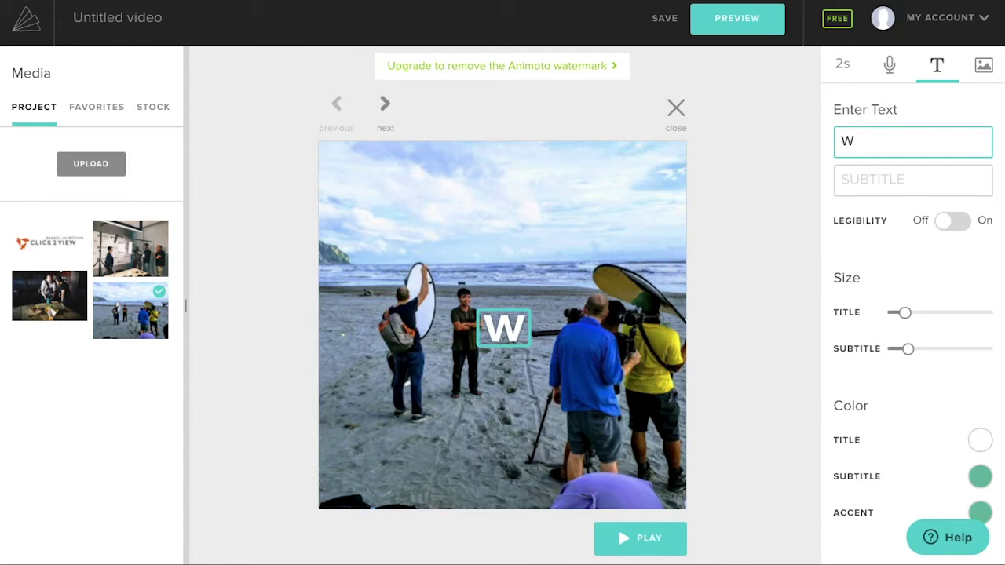
{"action": "type", "text": "e create compelling"}
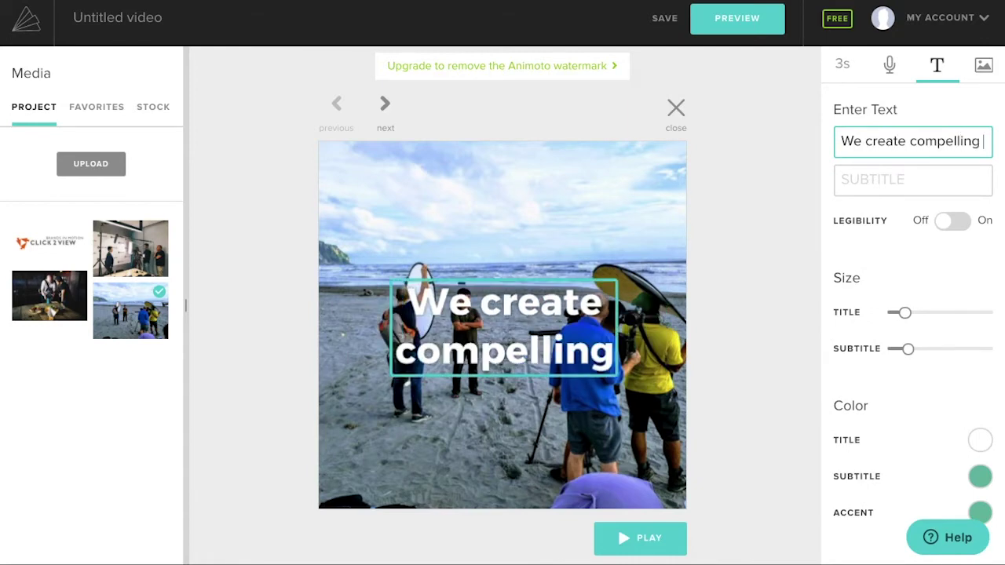
{"action": "type", "text": " content for brands"}
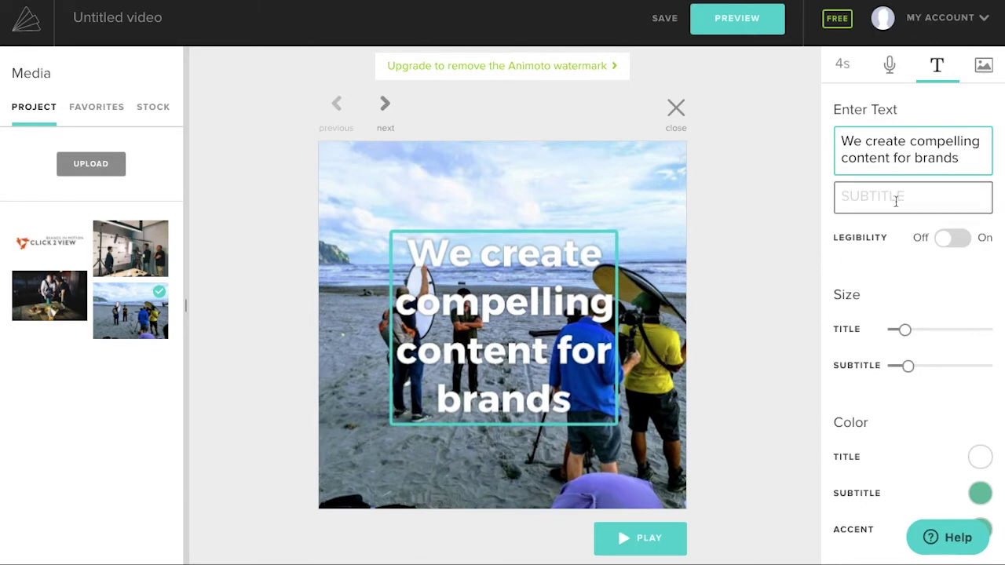
- Adjust the caption's title size and turn on dark legibility boxes
{"action": "mouse_move", "coordinate": [905, 332]}
{"action": "left_mouse_down"}
{"action": "mouse_move", "coordinate": [916, 334]}
{"action": "mouse_move", "coordinate": [904, 335]}
{"action": "left_mouse_up"}
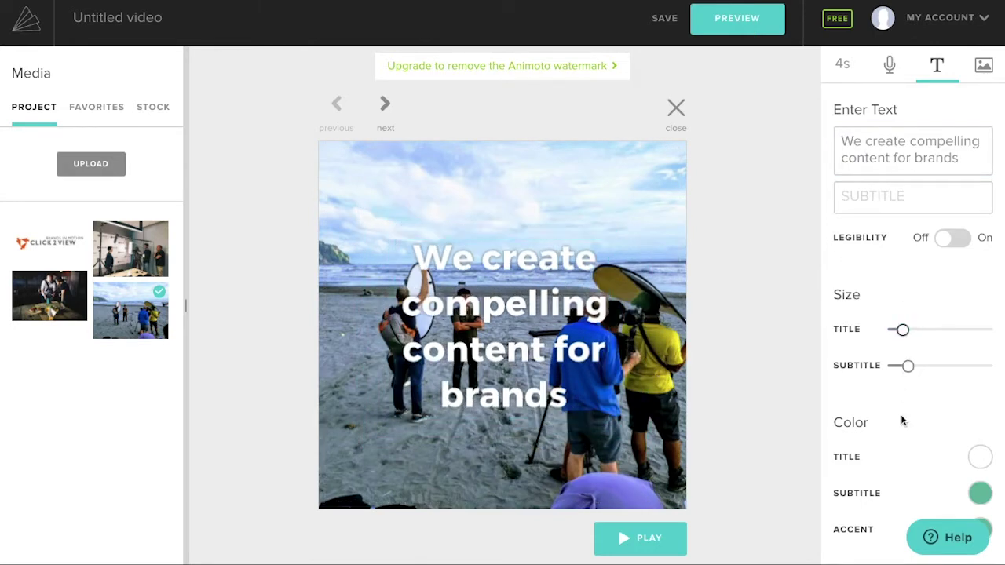
{"action": "scroll", "coordinate": [900, 415], "scroll_direction": "down", "scroll_amount": 2}
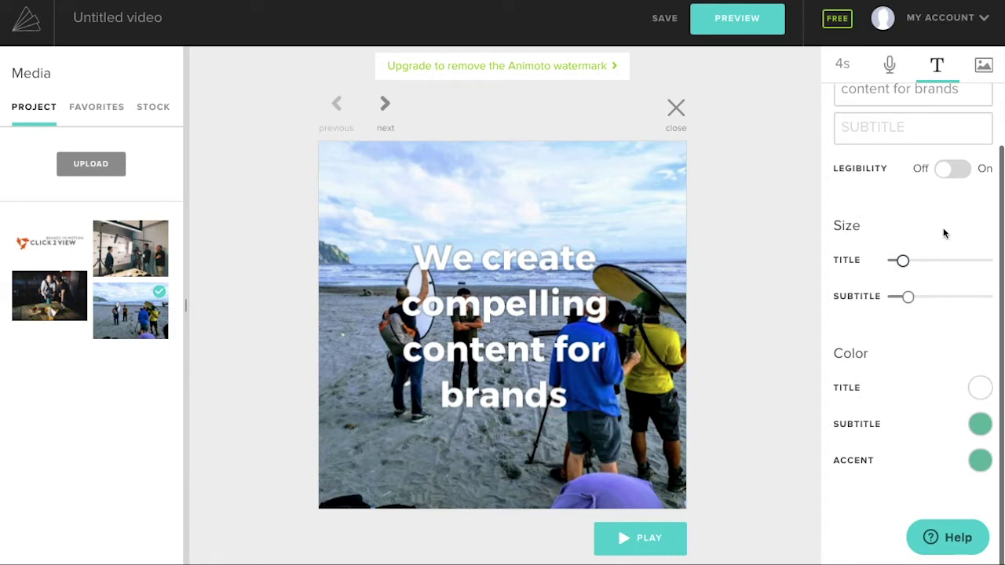
{"action": "left_click", "coordinate": [952, 171]}
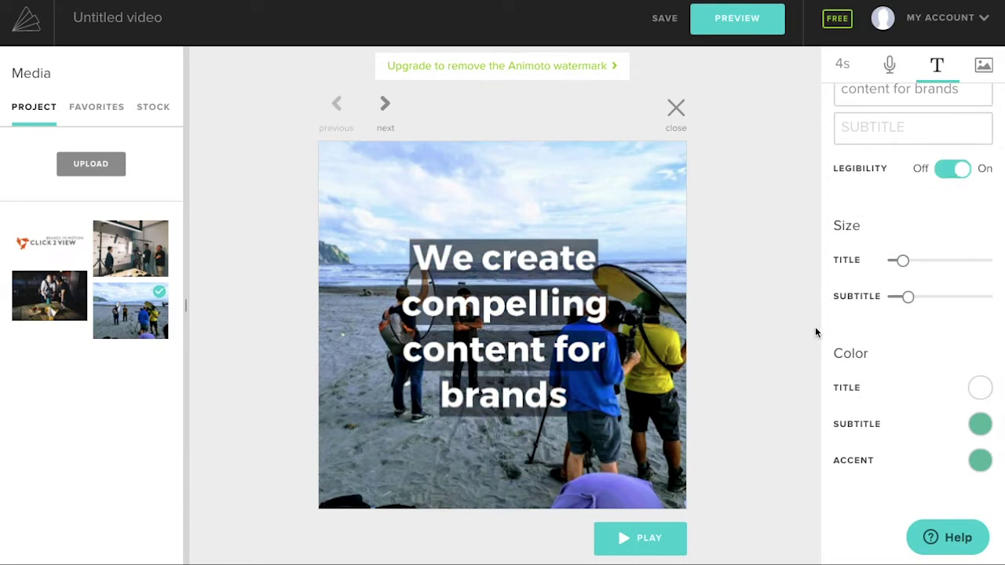
{"action": "left_click", "coordinate": [676, 110]}
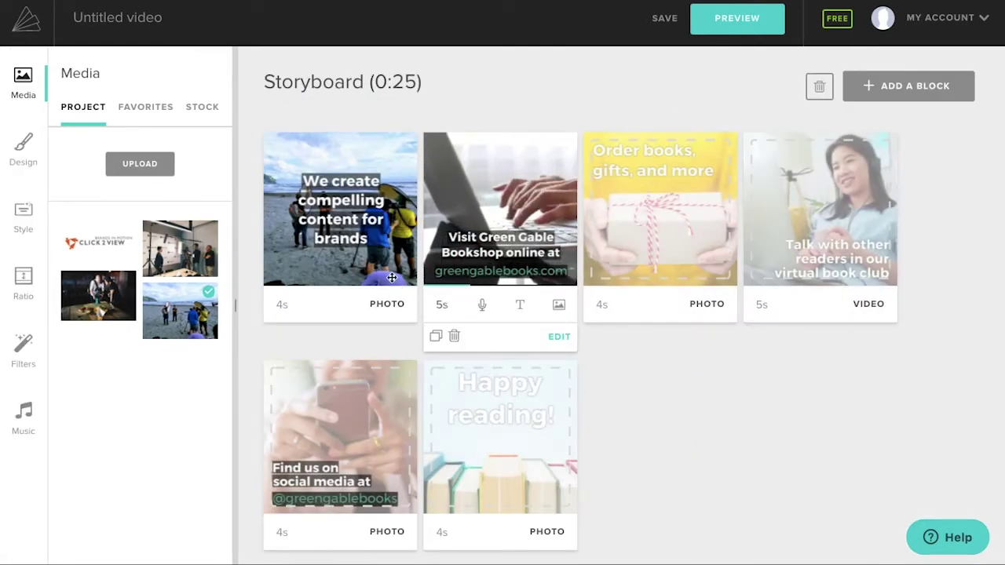
{"action": "mouse_move", "coordinate": [98, 296]}
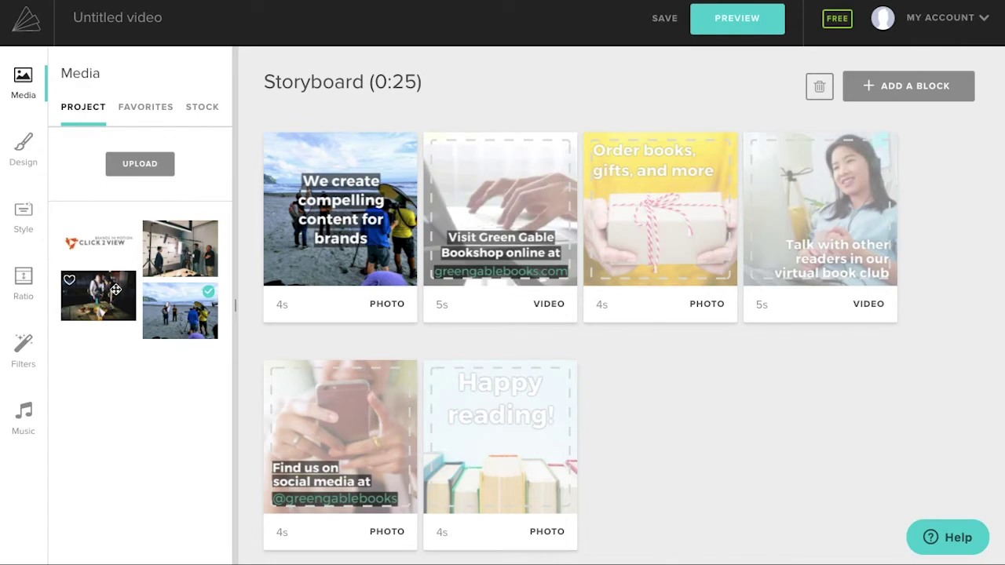
- Put the camera-crew photo in block two and clear its old title and subtitle
{"action": "left_click_drag", "start_coordinate": [115, 290], "coordinate": [507, 226]}
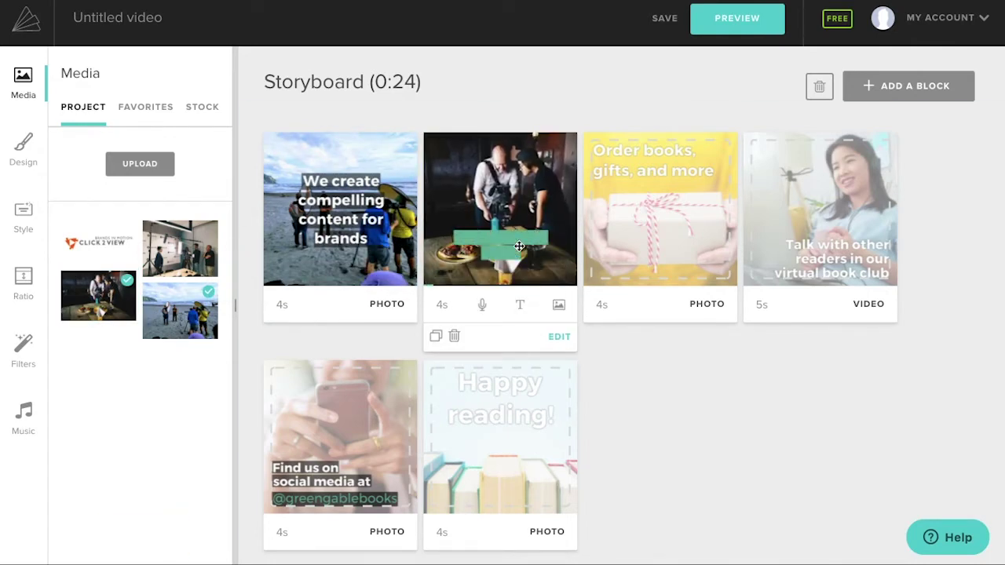
{"action": "left_click", "coordinate": [519, 247]}
{"action": "left_click", "coordinate": [501, 415]}
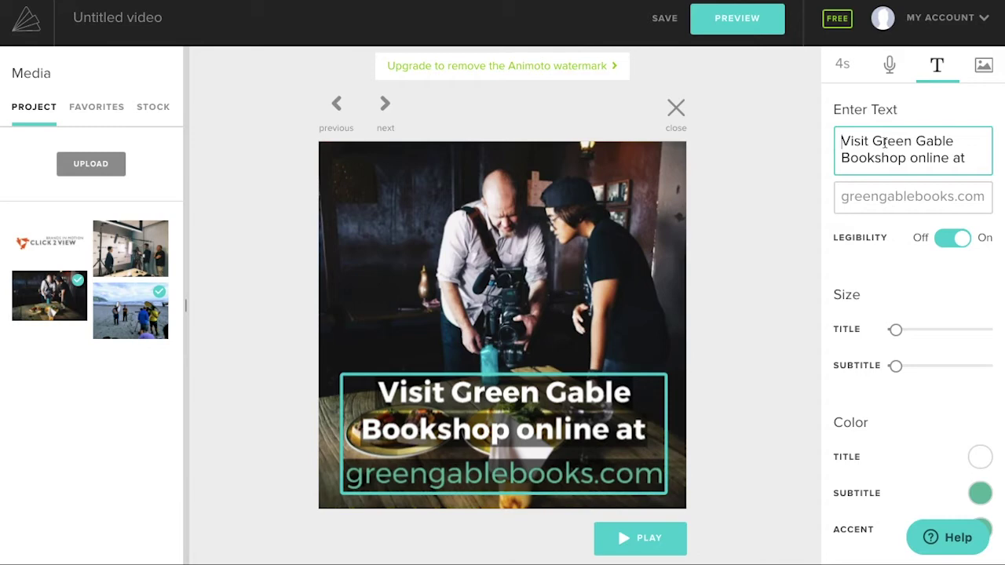
{"action": "key", "text": "ctrl+a"}
{"action": "key", "text": "BackSpace"}
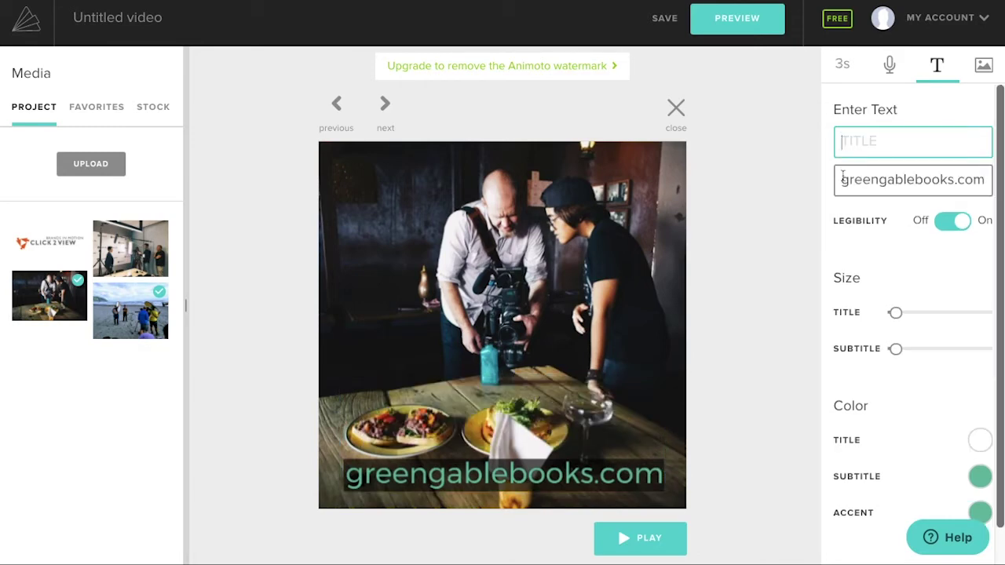
{"action": "key", "text": "Tab"}
{"action": "key", "text": "BackSpace"}
- Enter the title 'Come visit our website' and the subtitle 'click2view.asia'
{"action": "left_click", "coordinate": [915, 139]}
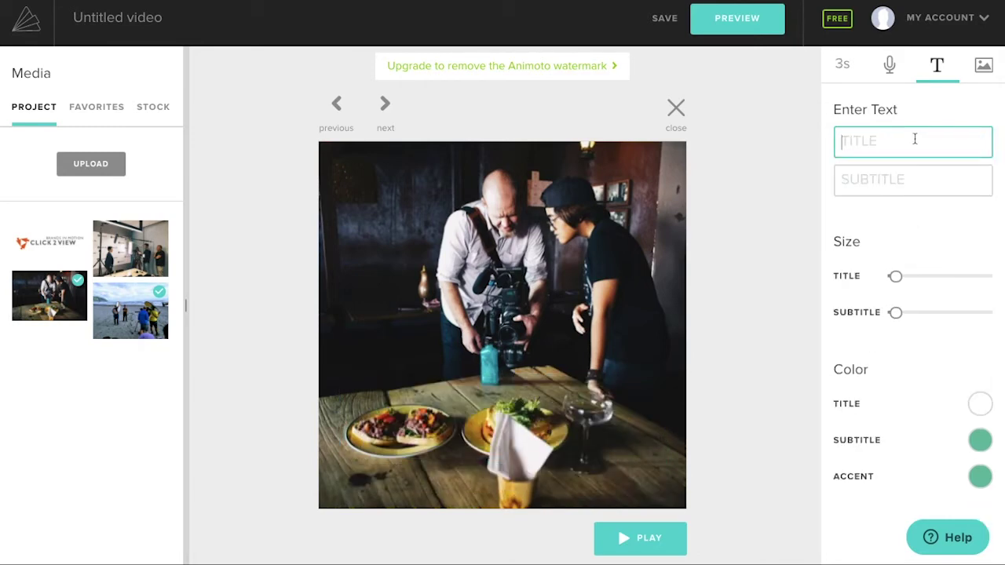
{"action": "type", "text": "Come visit our websit"}
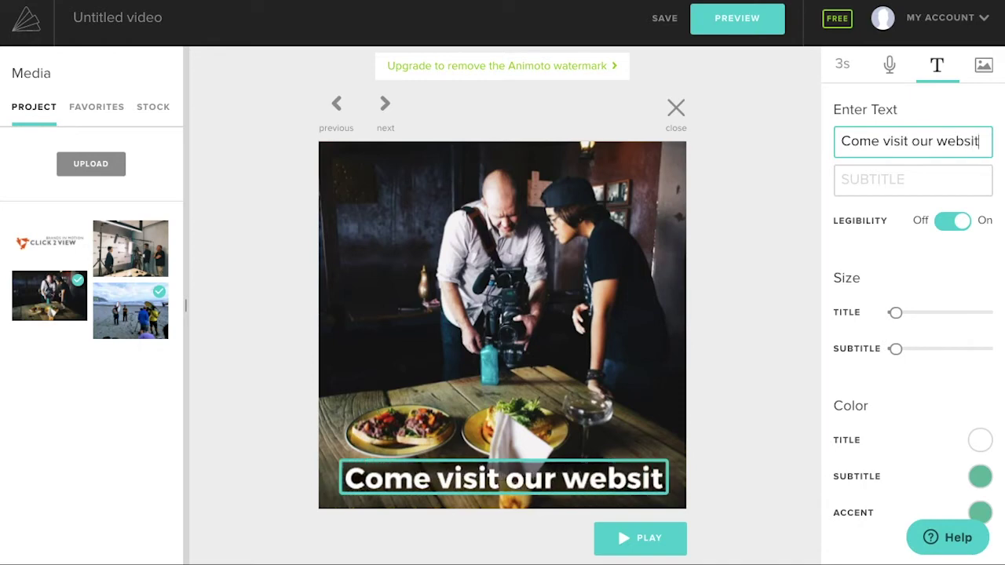
{"action": "type", "text": "e"}
{"action": "left_click", "coordinate": [940, 202]}
{"action": "type", "text": "cli"}
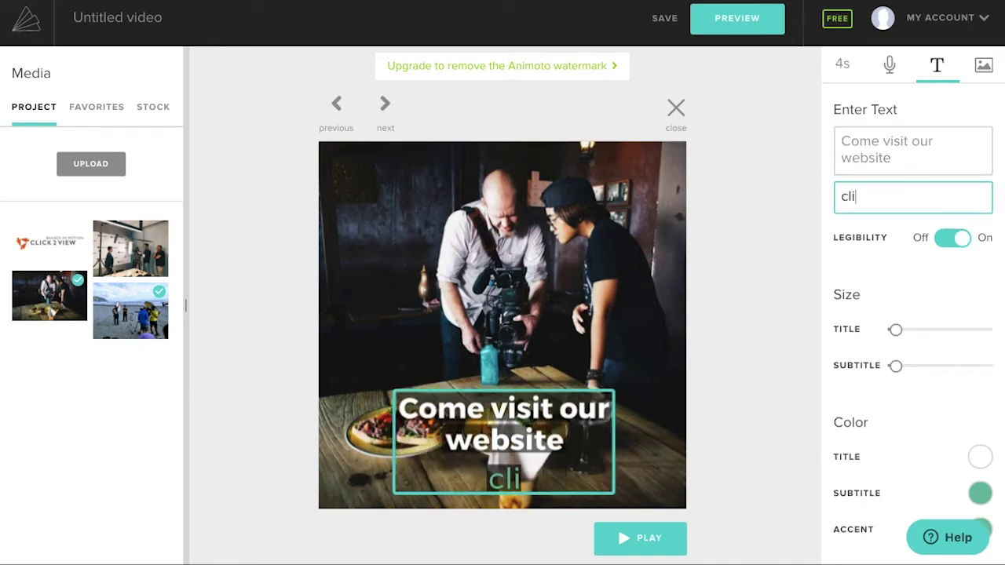
{"action": "type", "text": "ck2view.asia"}
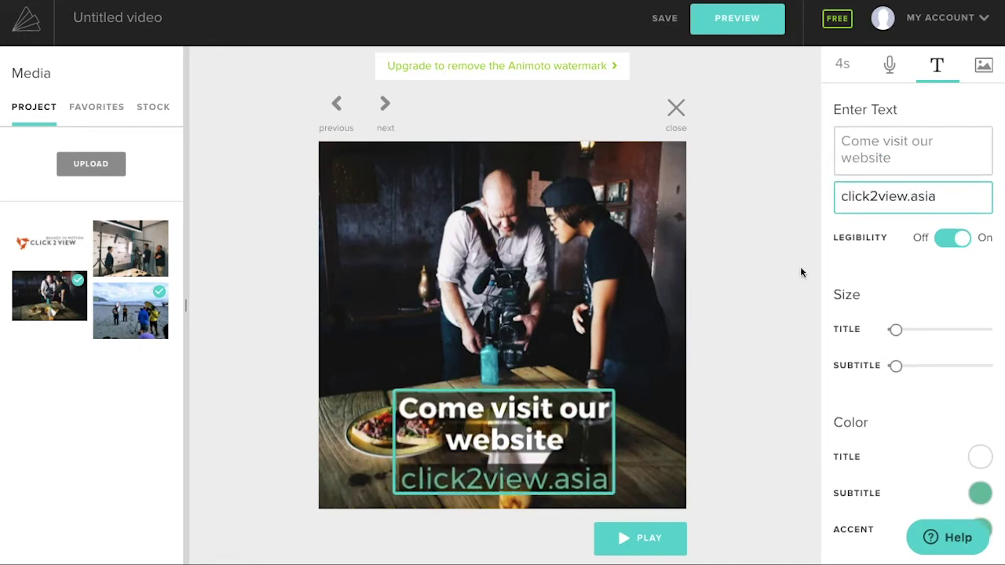
{"action": "scroll", "coordinate": [844, 403], "scroll_direction": "down", "scroll_amount": 2}
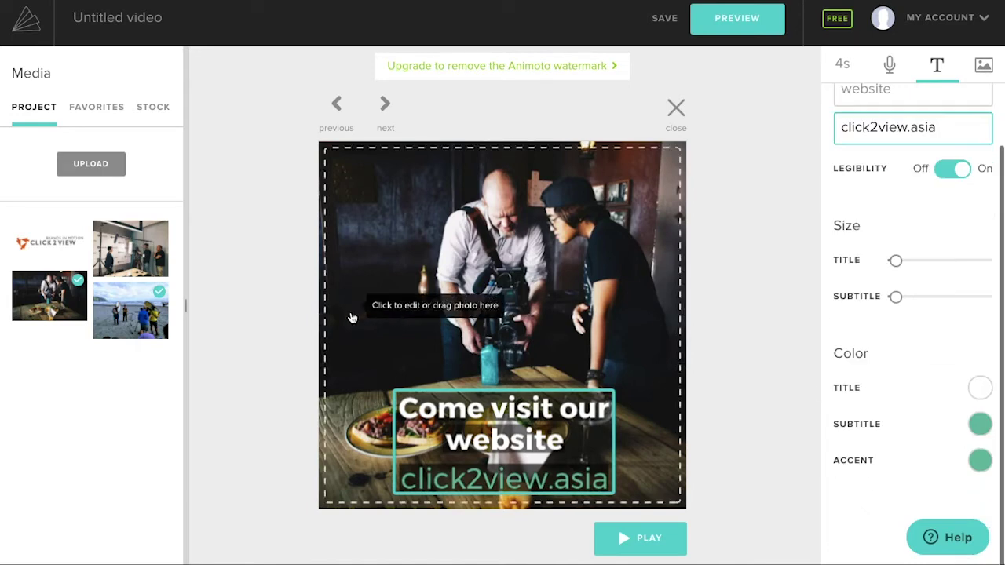
{"action": "left_click", "coordinate": [675, 118]}
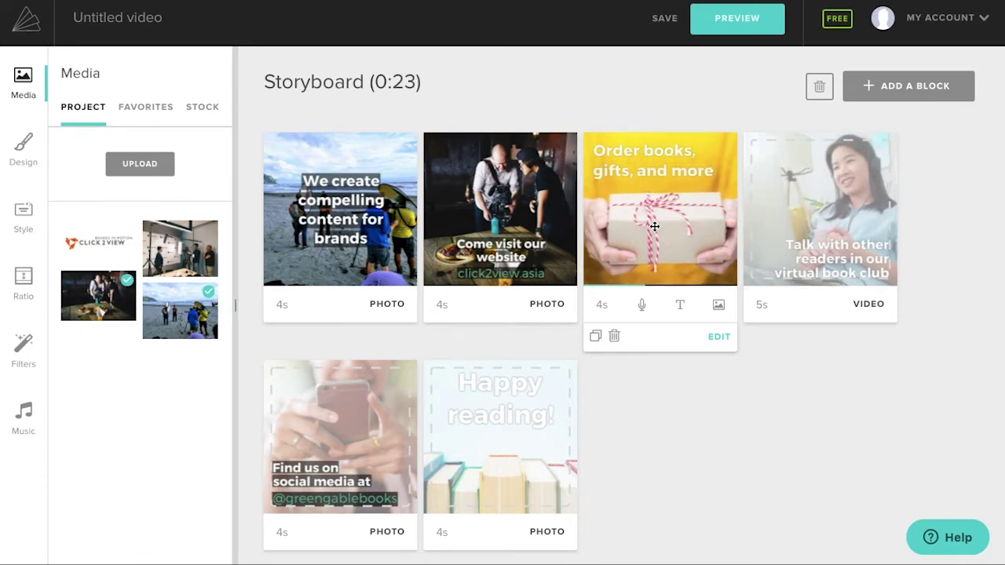
- Delete the 'Order books, gifts, and more' block from the storyboard
{"action": "left_click", "coordinate": [654, 226]}
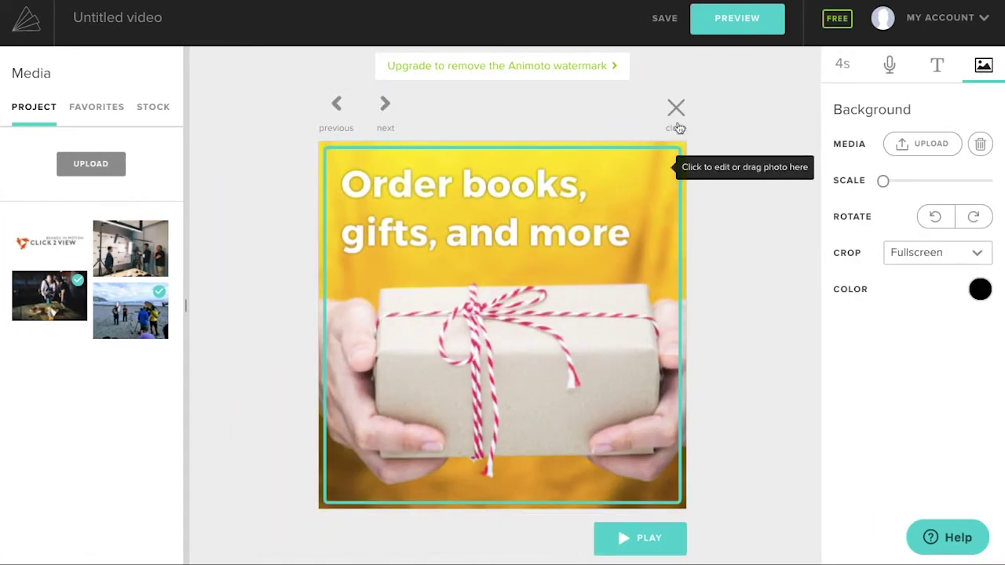
{"action": "left_click", "coordinate": [677, 114]}
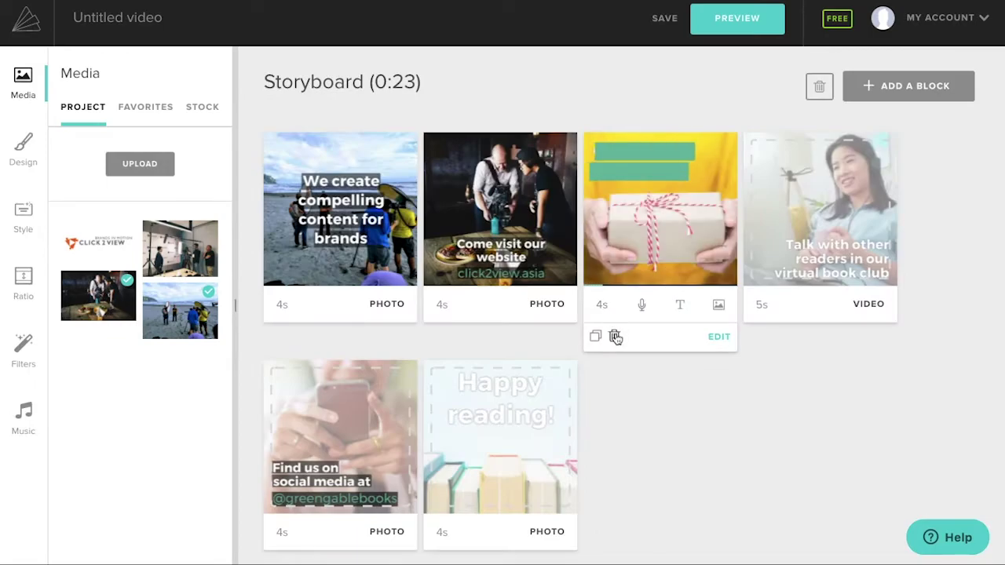
{"action": "left_click", "coordinate": [614, 335]}
{"action": "left_click", "coordinate": [483, 347]}
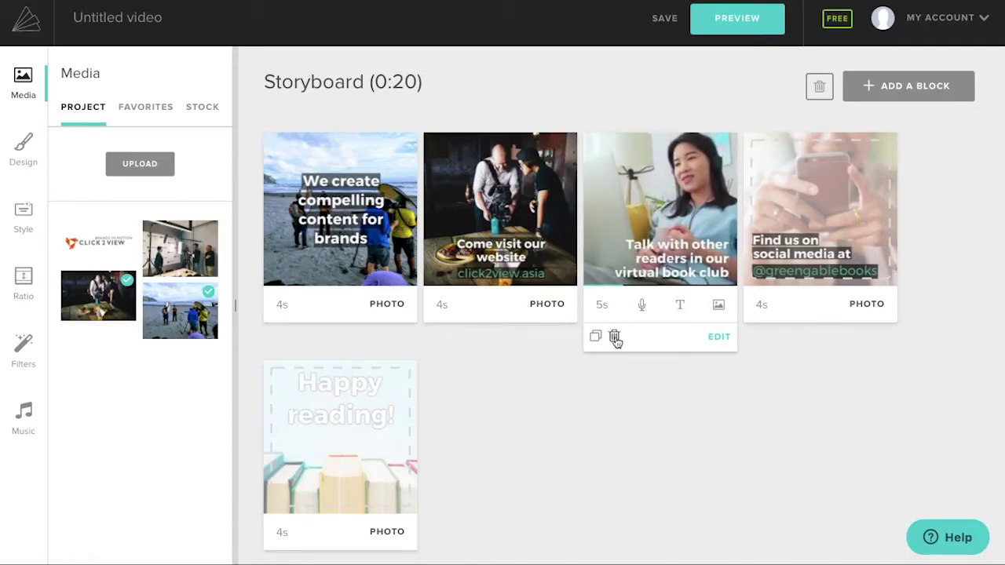
- Delete the virtual book club block and open the social media block
{"action": "left_click", "coordinate": [616, 337]}
{"action": "left_click", "coordinate": [481, 346]}
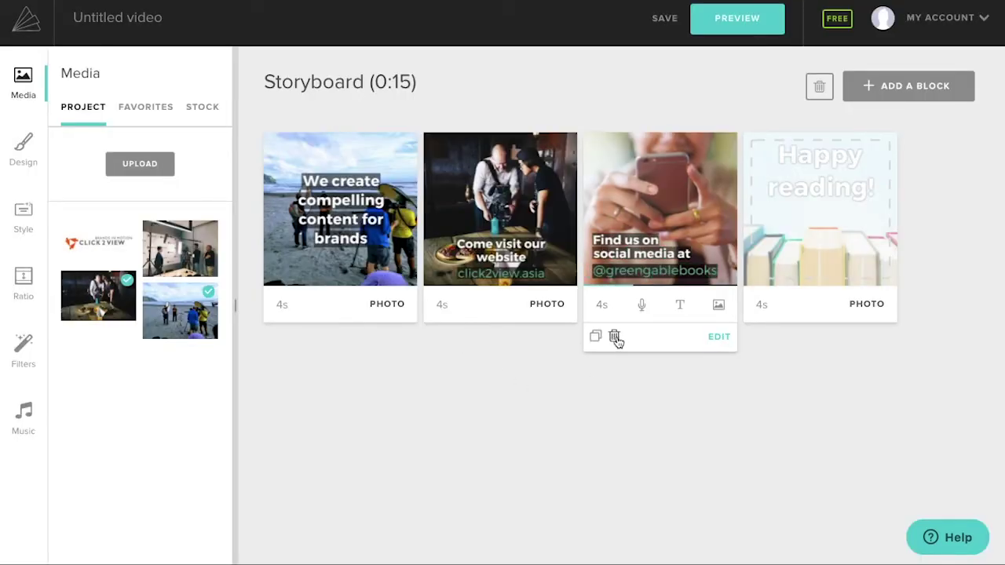
{"action": "left_click", "coordinate": [659, 230]}
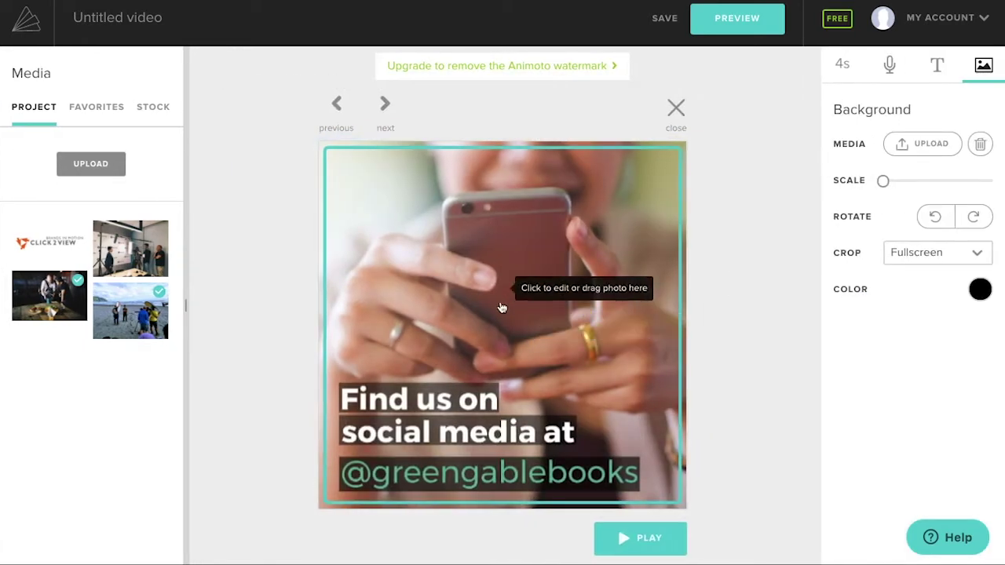
{"action": "left_click", "coordinate": [462, 431]}
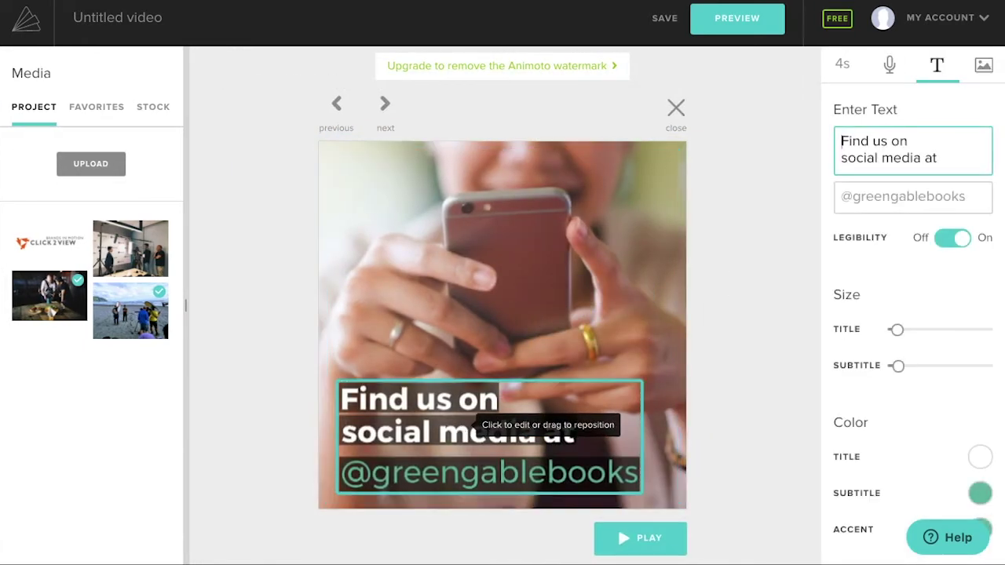
{"action": "left_click_drag", "start_coordinate": [940, 169], "coordinate": [833, 135]}
{"action": "key", "text": "BackSpace"}
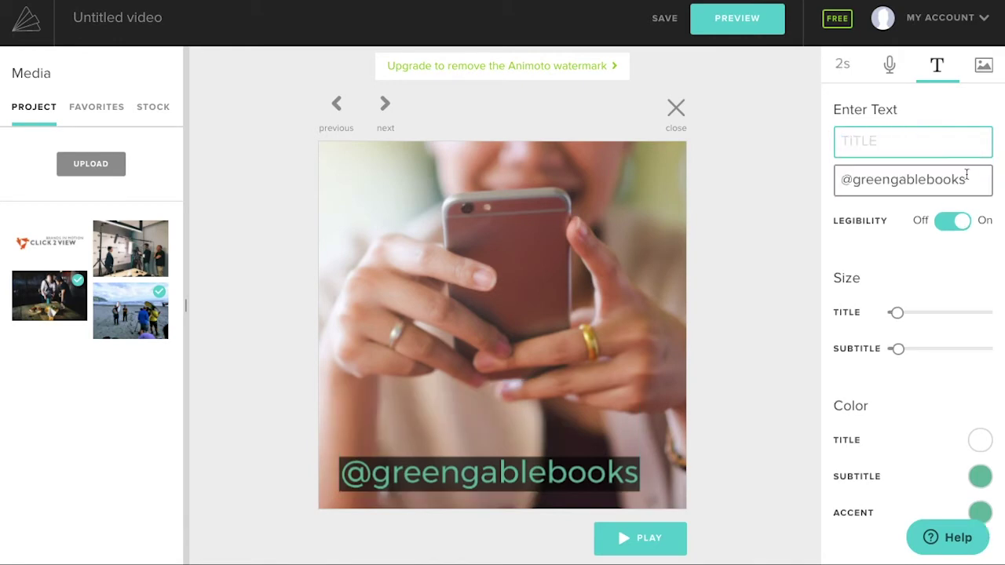
{"action": "left_click_drag", "start_coordinate": [967, 174], "coordinate": [838, 179]}
{"action": "key", "text": "BackSpace"}
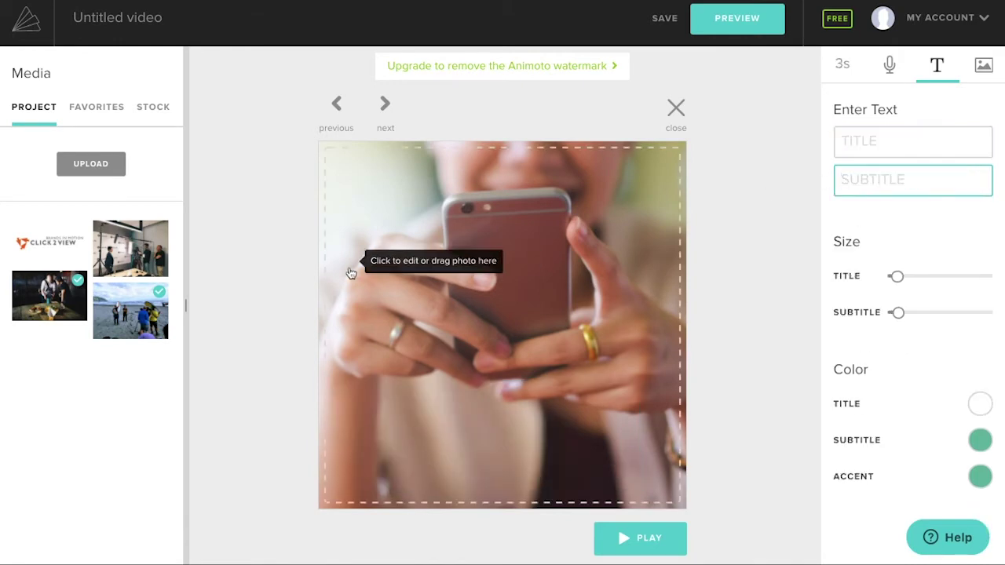
{"action": "left_click_drag", "start_coordinate": [130, 254], "coordinate": [487, 271]}
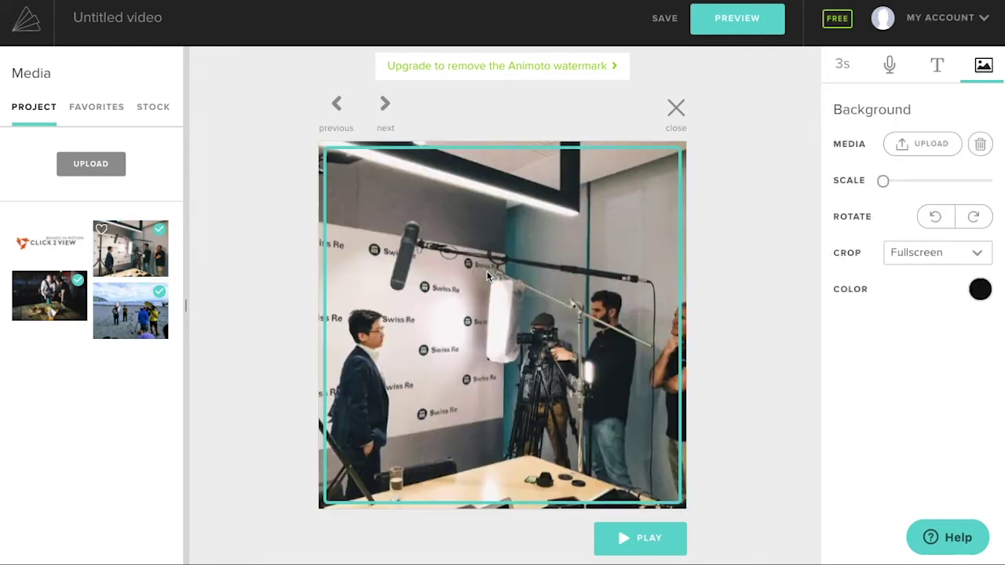
{"action": "left_click", "coordinate": [676, 108]}
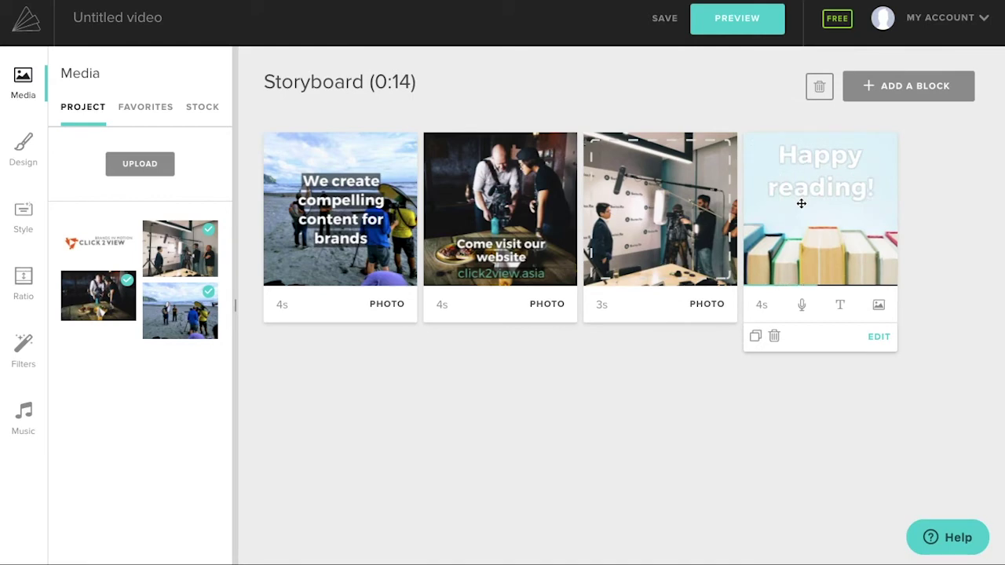
- Remove the 'Happy reading!' title from the last block
{"action": "left_click", "coordinate": [801, 203]}
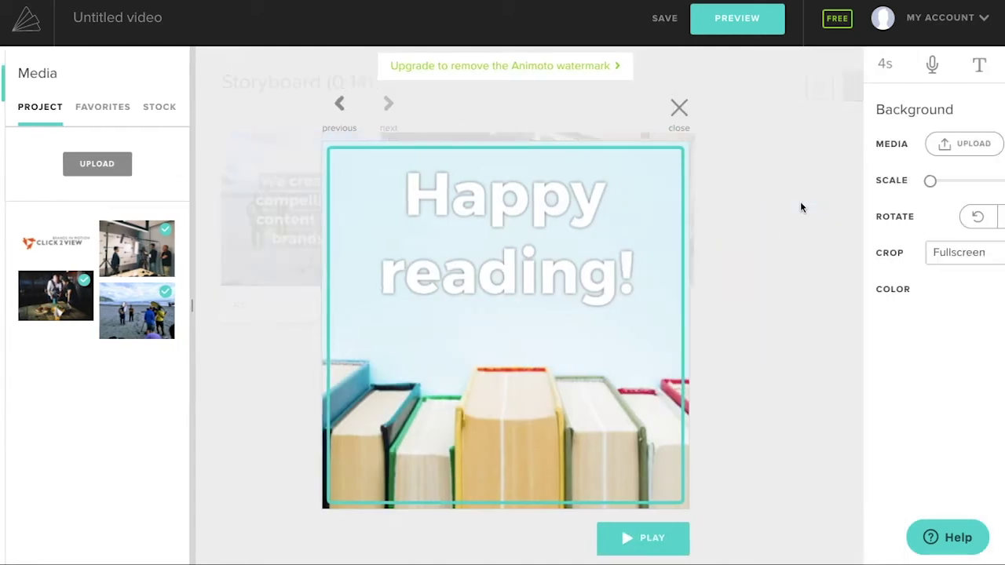
{"action": "left_click", "coordinate": [463, 261]}
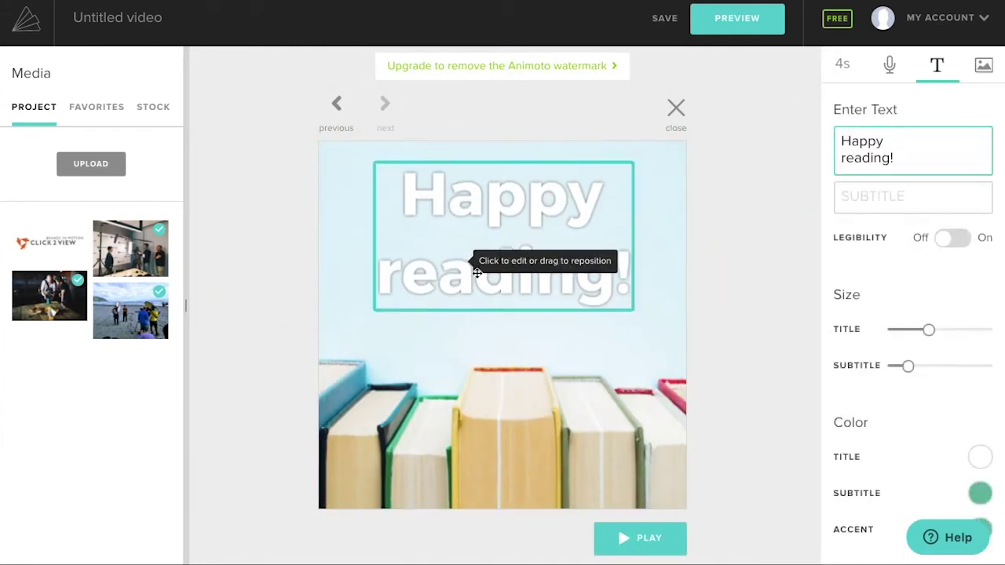
{"action": "triple_click", "coordinate": [835, 134]}
{"action": "key", "text": "BackSpace"}
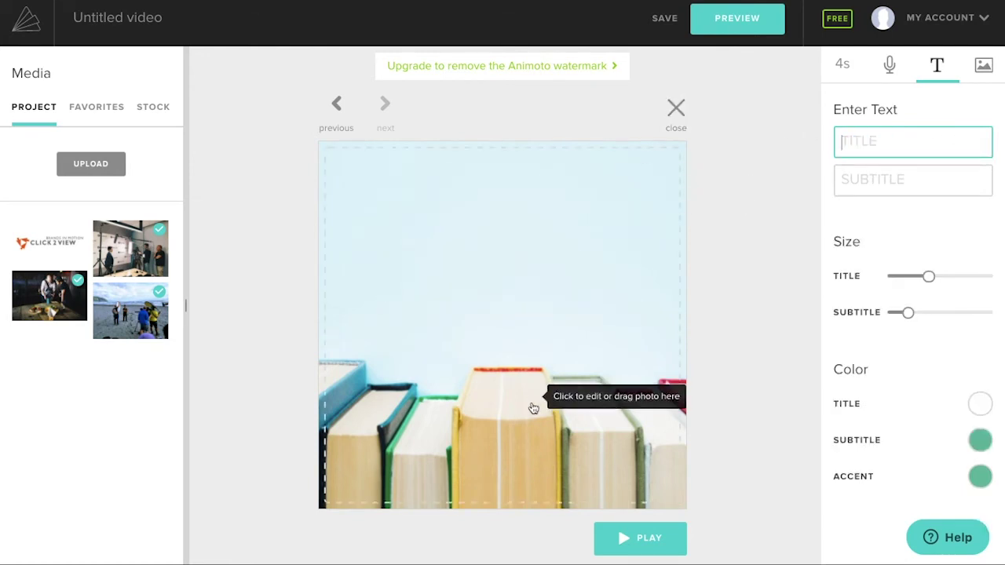
- Make the Click2View logo the background, set to Fit to frame on white
{"action": "left_click_drag", "start_coordinate": [72, 242], "coordinate": [550, 264]}
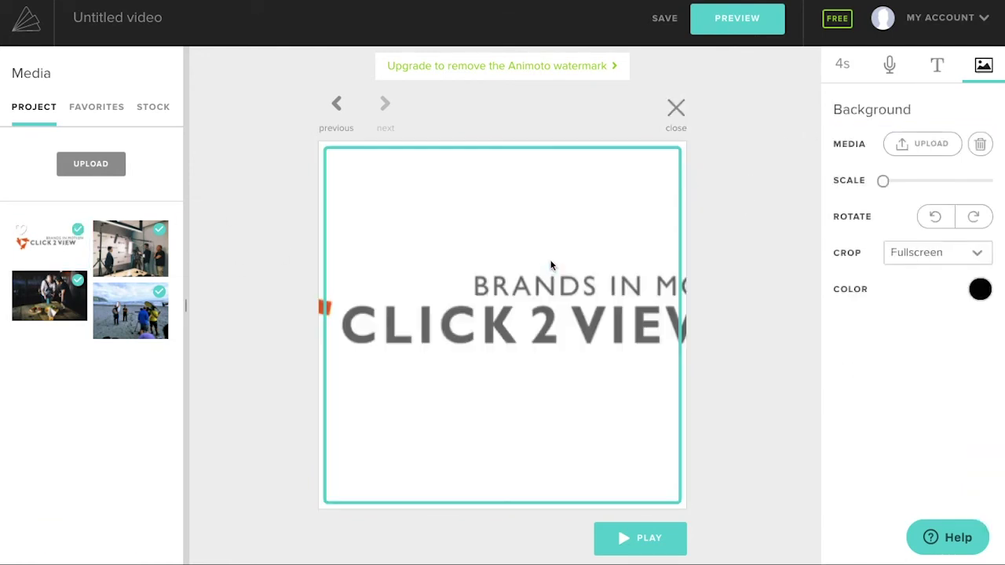
{"action": "left_click", "coordinate": [910, 255]}
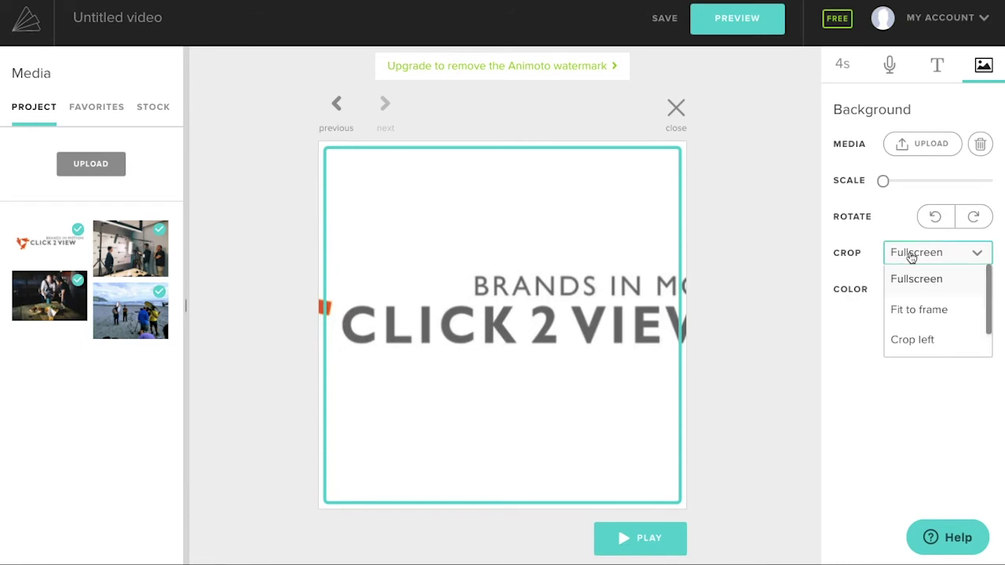
{"action": "left_click", "coordinate": [924, 311]}
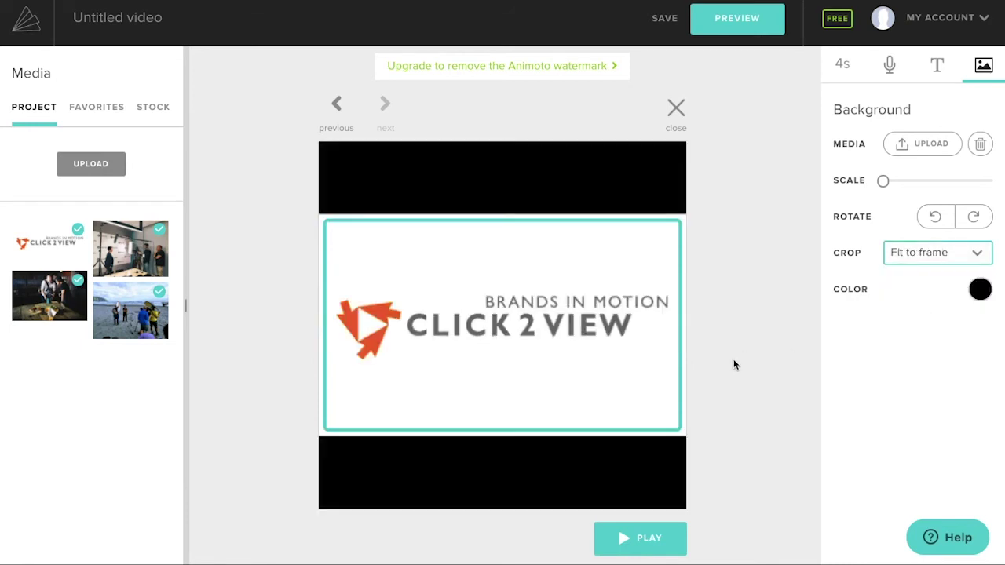
{"action": "left_click", "coordinate": [987, 291]}
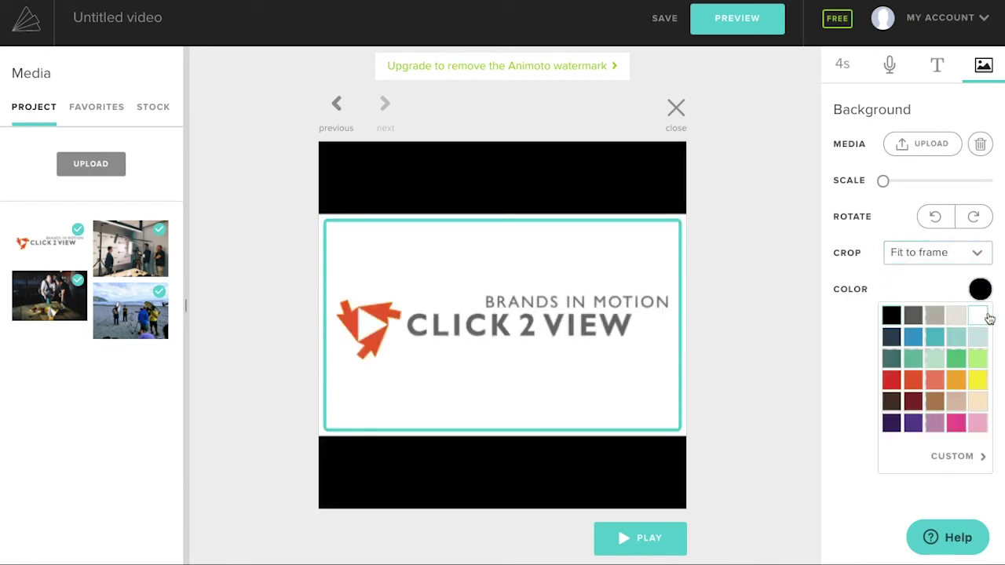
{"action": "left_click", "coordinate": [981, 318]}
- Play a preview of the full 14-second, four-block video, then move on to producing it
{"action": "left_click", "coordinate": [736, 348]}
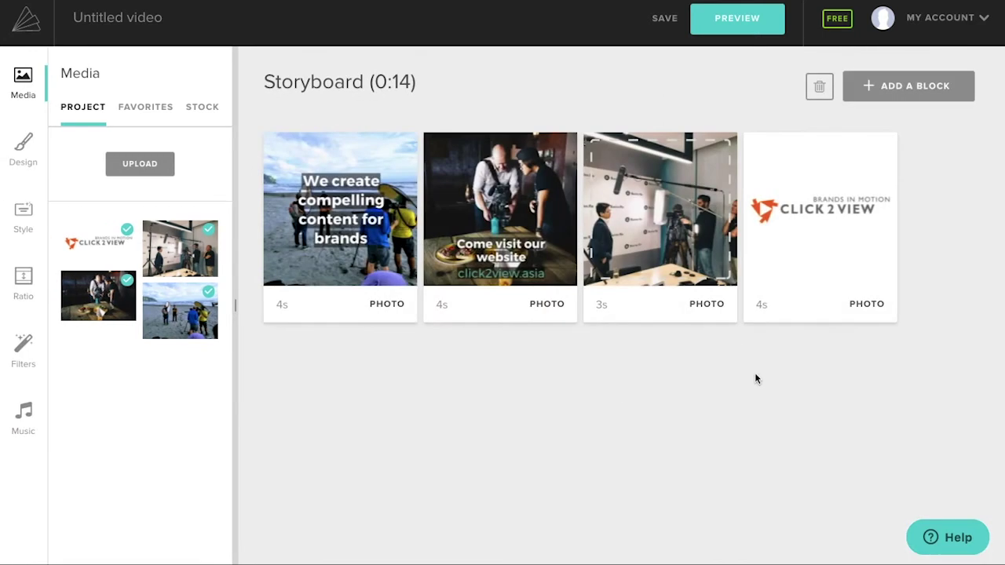
{"action": "left_click", "coordinate": [758, 27]}
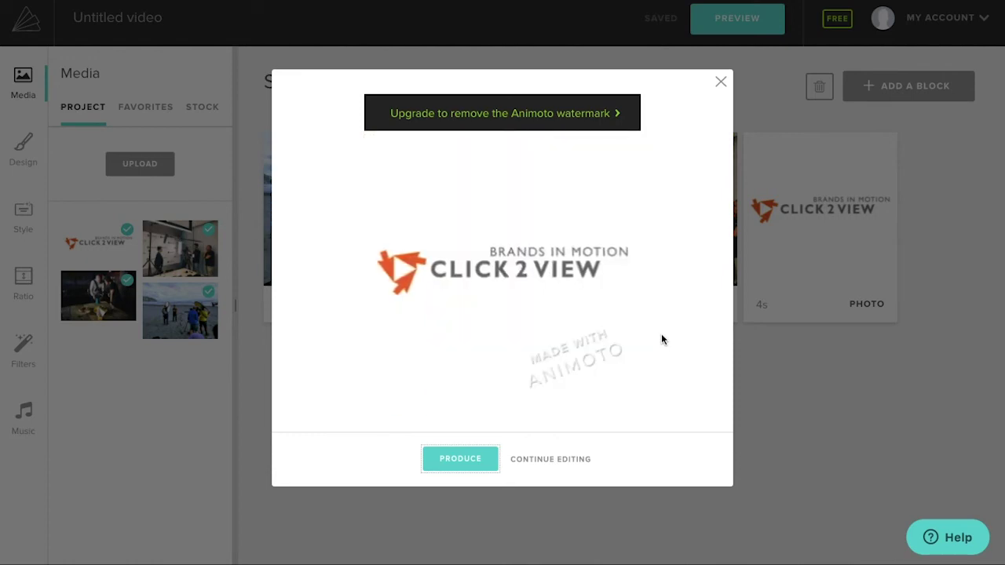
{"action": "mouse_move", "coordinate": [503, 252]}
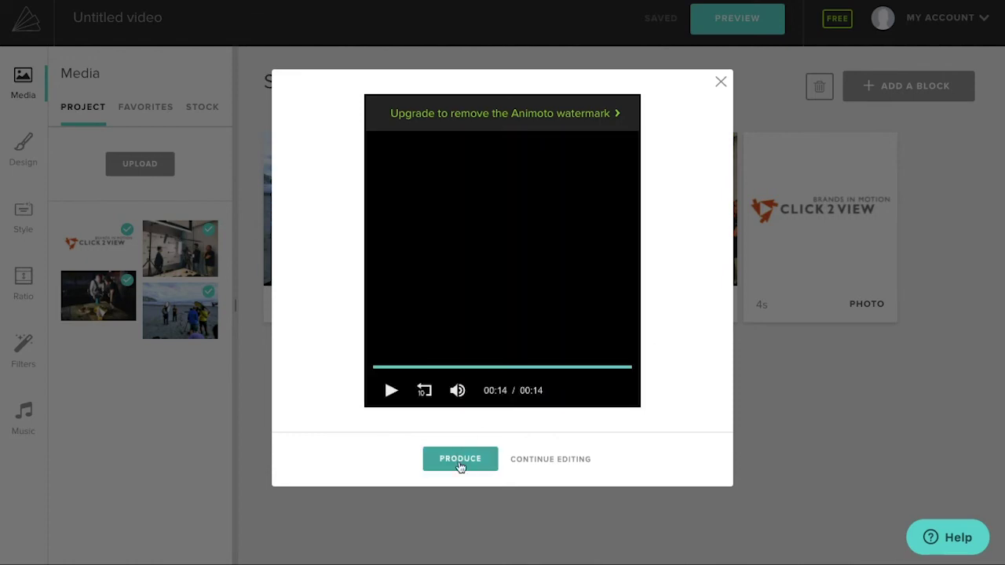
{"action": "left_click", "coordinate": [460, 462]}
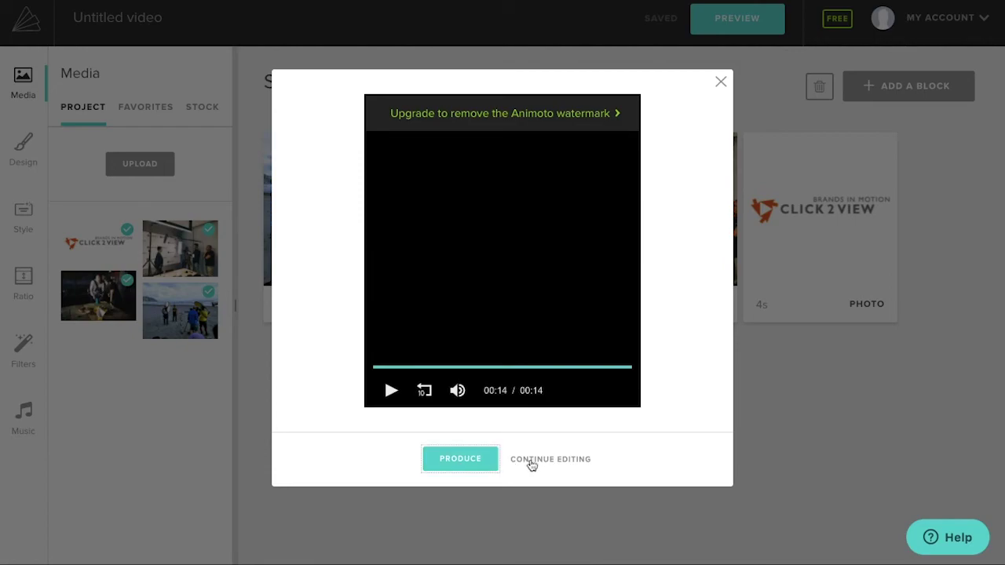
- Title the video 'Click2View', date it 05/11/2020, name Click2View as producer, and finish
{"action": "left_click", "coordinate": [475, 461]}
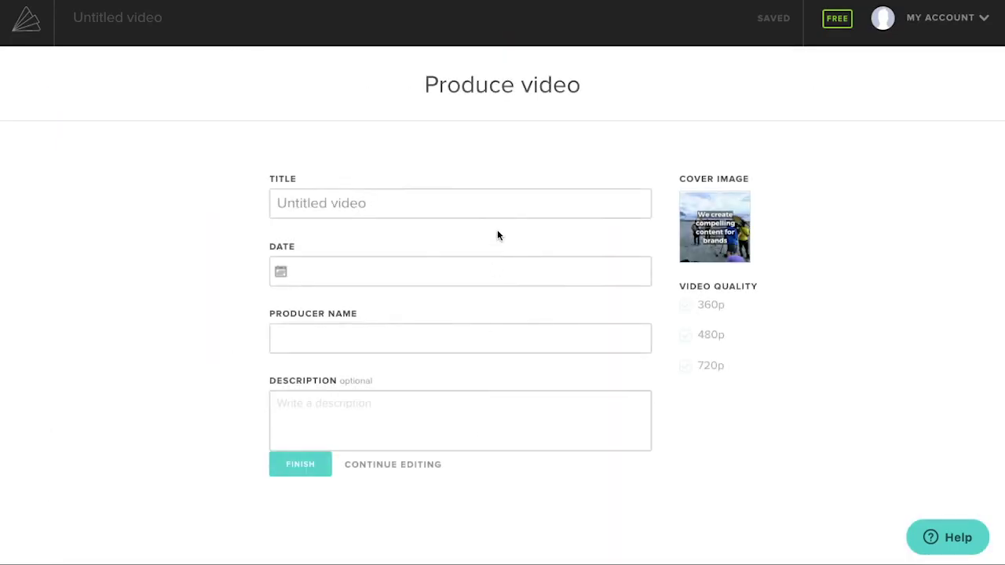
{"action": "left_click_drag", "start_coordinate": [451, 201], "coordinate": [265, 205]}
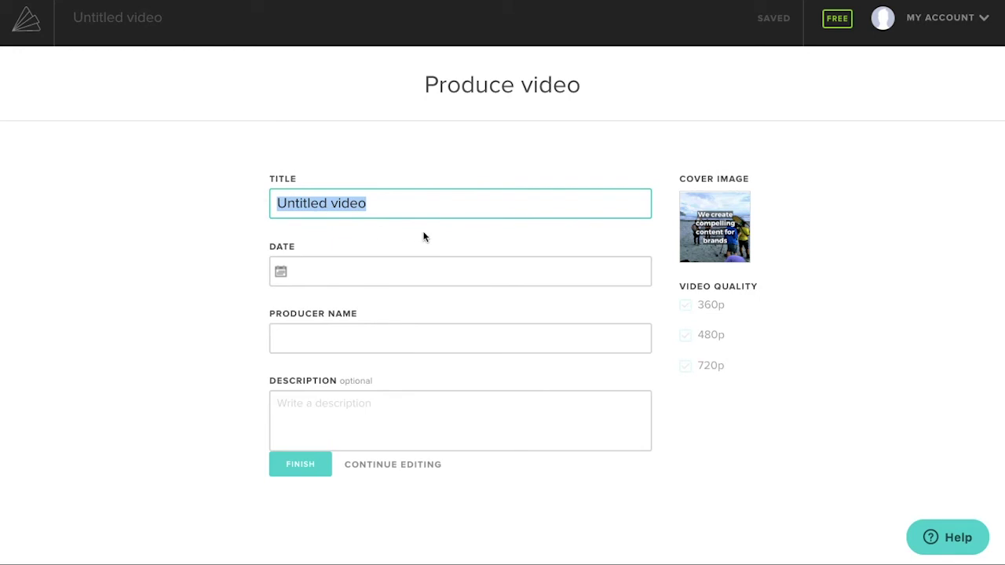
{"action": "type", "text": "Click2View"}
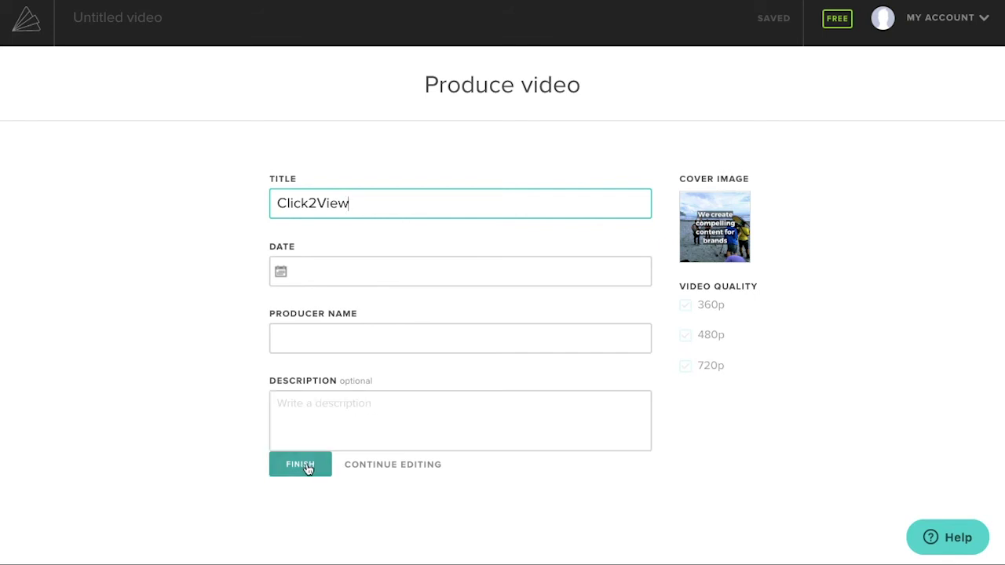
{"action": "left_click", "coordinate": [354, 271]}
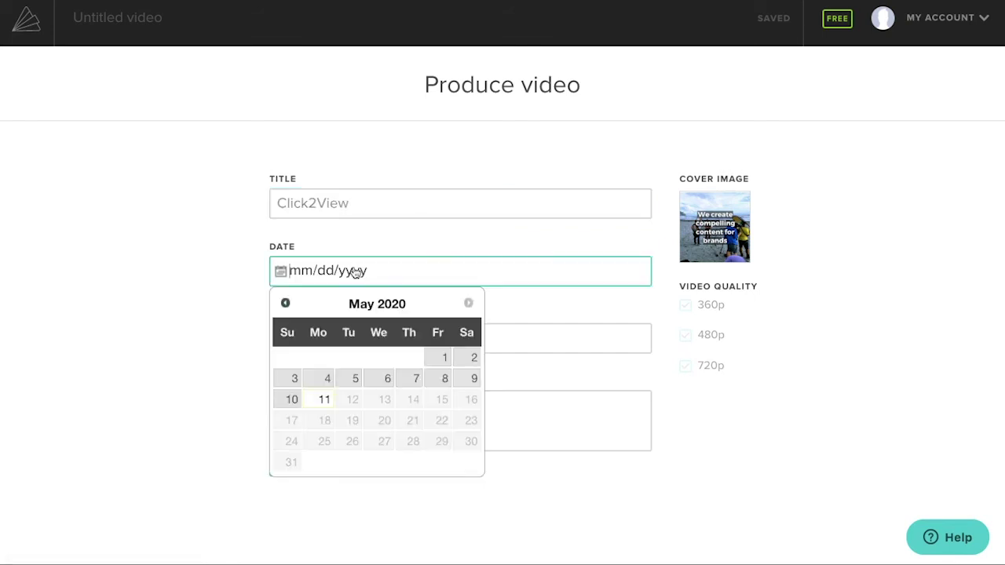
{"action": "left_click", "coordinate": [324, 400]}
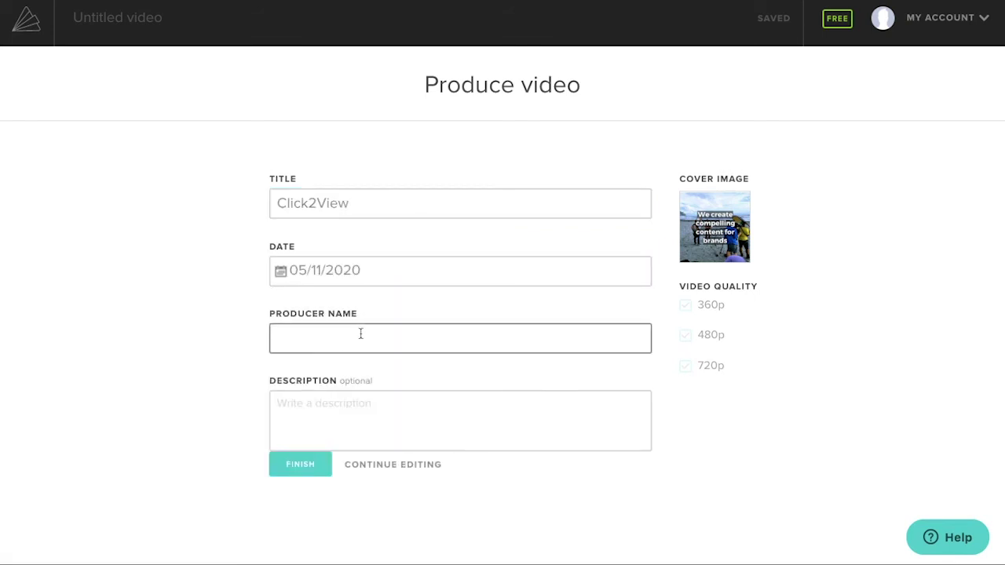
{"action": "left_click", "coordinate": [359, 335]}
{"action": "type", "text": "Click2View"}
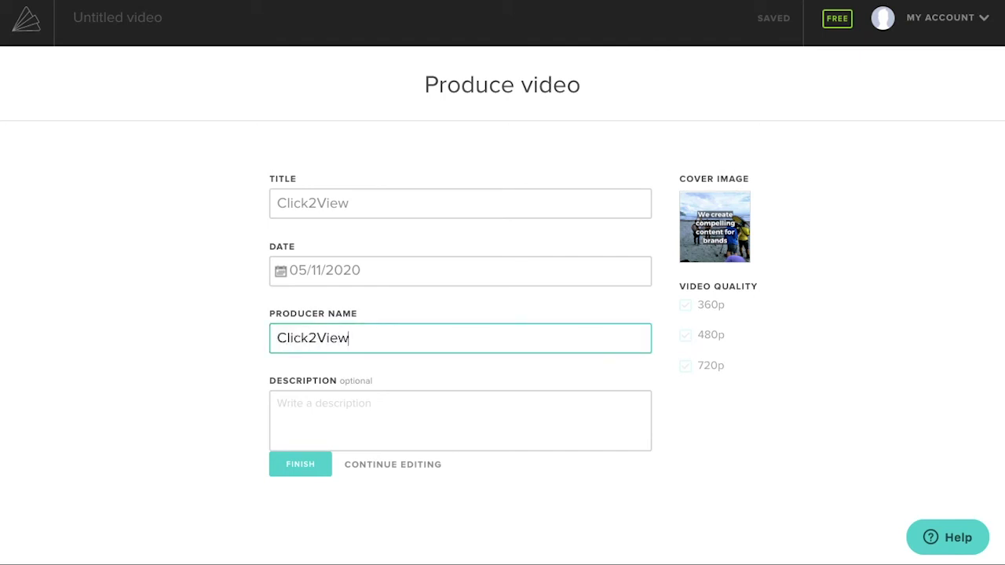
{"action": "left_click", "coordinate": [302, 470]}
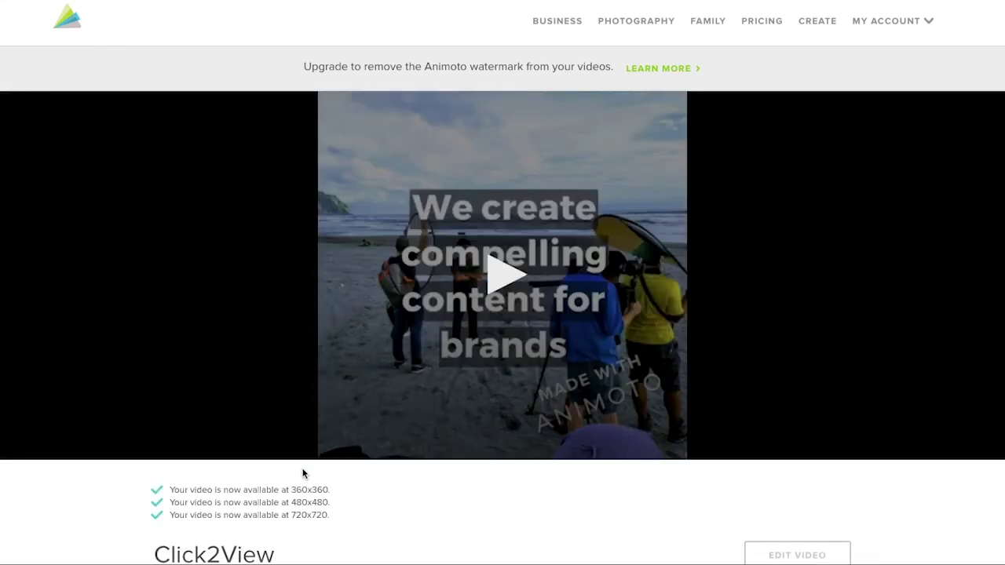
- Play the Click2View video, review its share and embed options, and show its download resolutions
{"action": "left_click", "coordinate": [503, 297]}
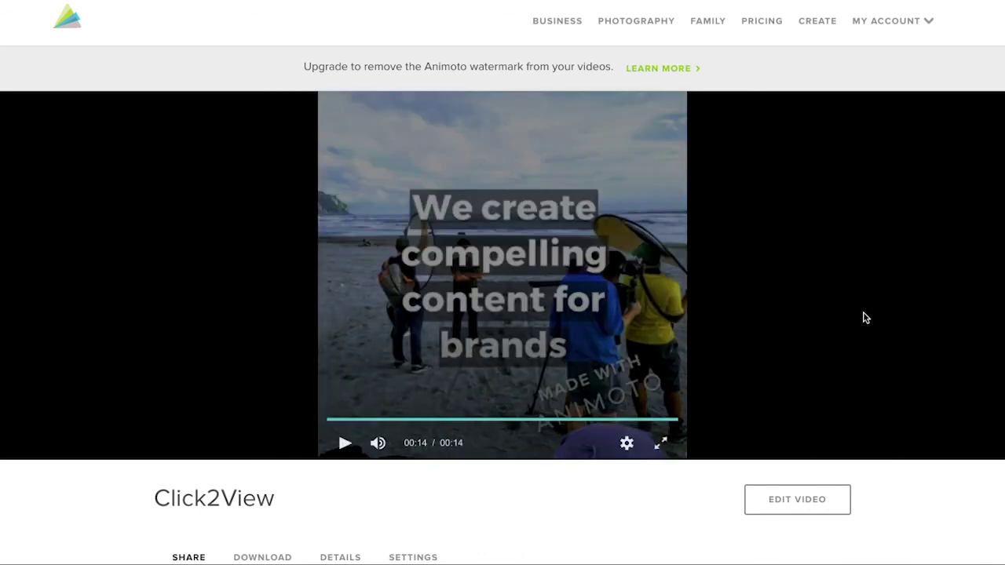
{"action": "scroll", "coordinate": [865, 318], "scroll_direction": "down", "scroll_amount": 1}
{"action": "scroll", "coordinate": [866, 318], "scroll_direction": "down", "scroll_amount": 1}
{"action": "scroll", "coordinate": [865, 318], "scroll_direction": "down", "scroll_amount": 2}
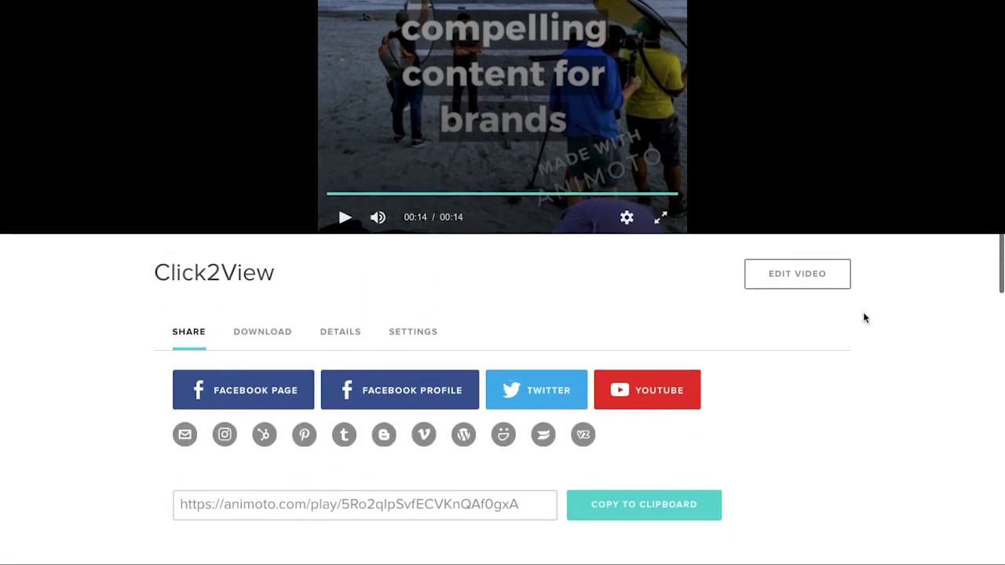
{"action": "scroll", "coordinate": [865, 318], "scroll_direction": "down", "scroll_amount": 2}
{"action": "scroll", "coordinate": [865, 318], "scroll_direction": "down", "scroll_amount": 2}
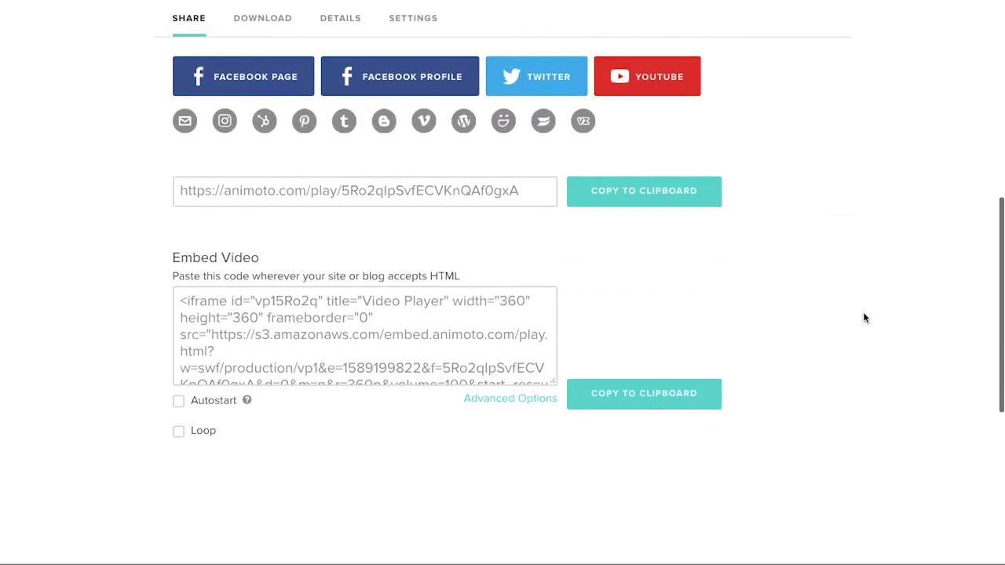
{"action": "scroll", "coordinate": [864, 318], "scroll_direction": "down", "scroll_amount": 1}
{"action": "scroll", "coordinate": [865, 318], "scroll_direction": "up", "scroll_amount": 2}
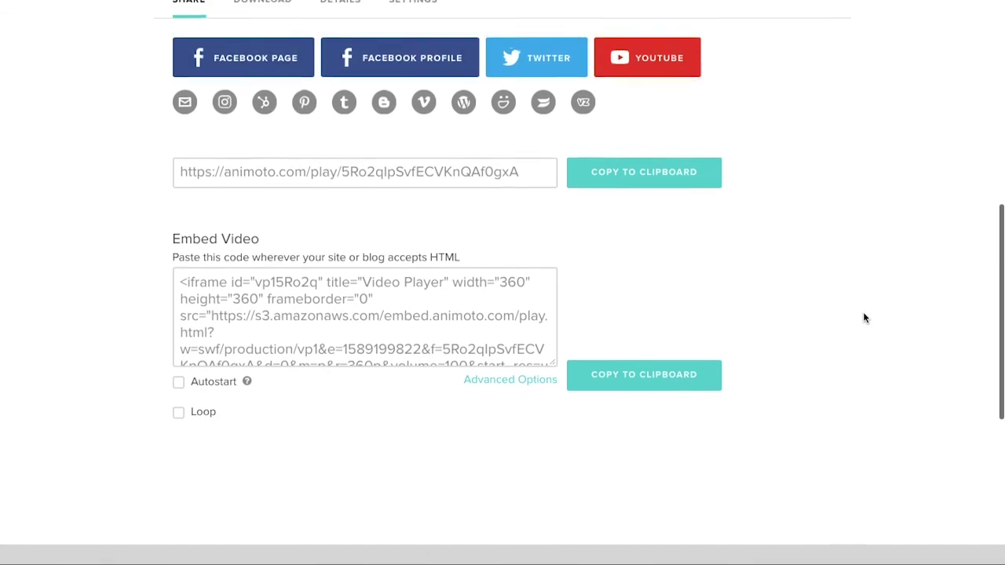
{"action": "scroll", "coordinate": [865, 318], "scroll_direction": "up", "scroll_amount": 3}
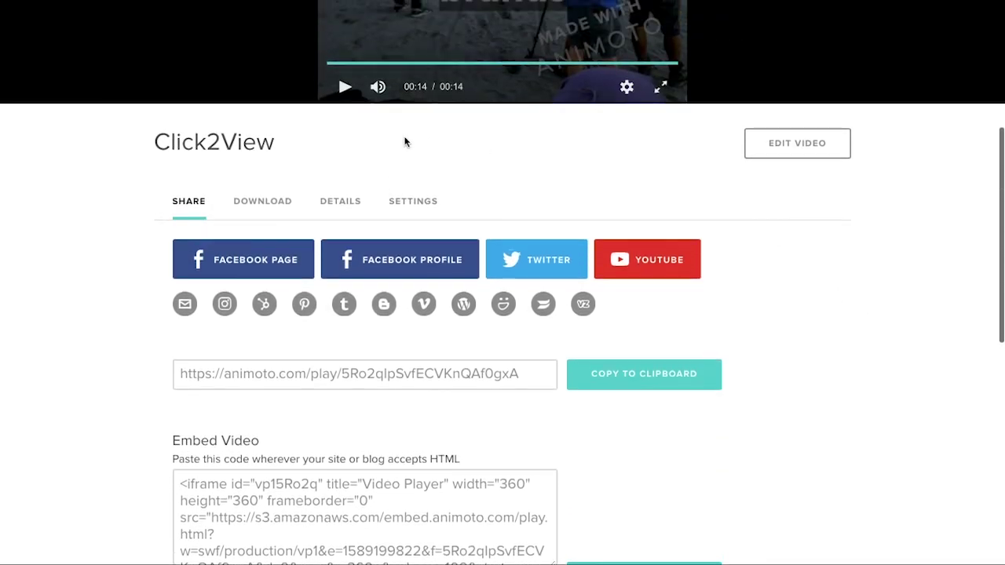
{"action": "left_click", "coordinate": [268, 203]}
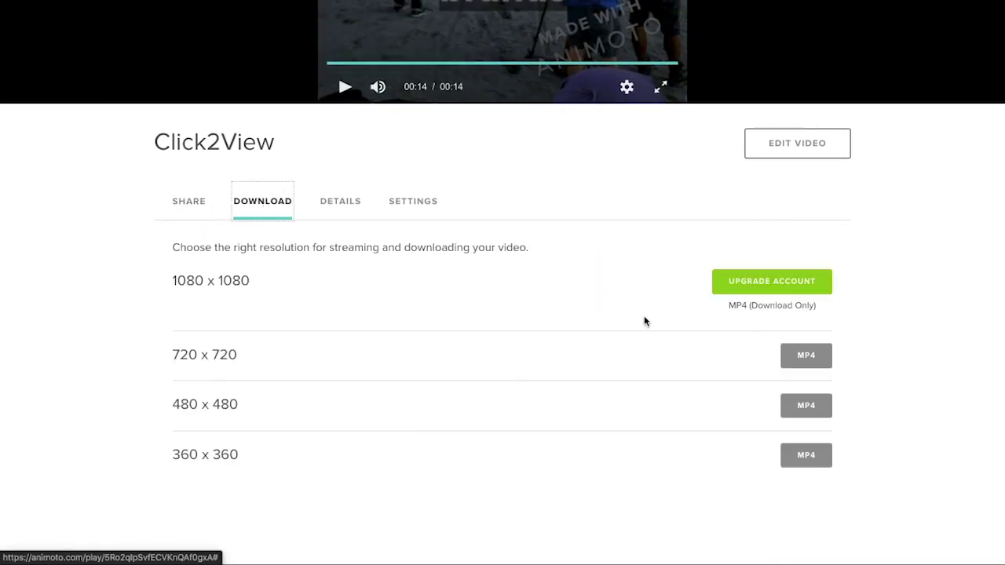